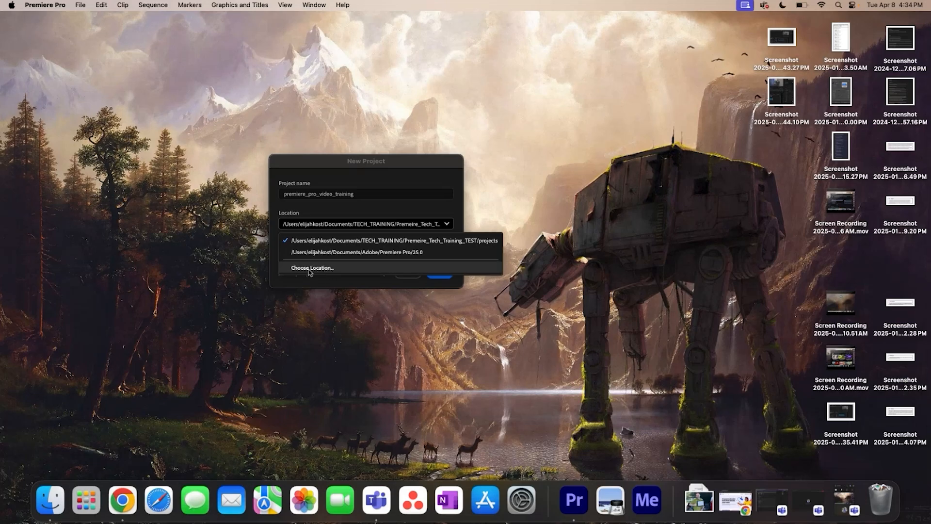
- Create the project premiere_pro_video_training in the projects folder of Premeire_Tech_Training and open its editing workspace
{"action": "left_click", "coordinate": [313, 269]}
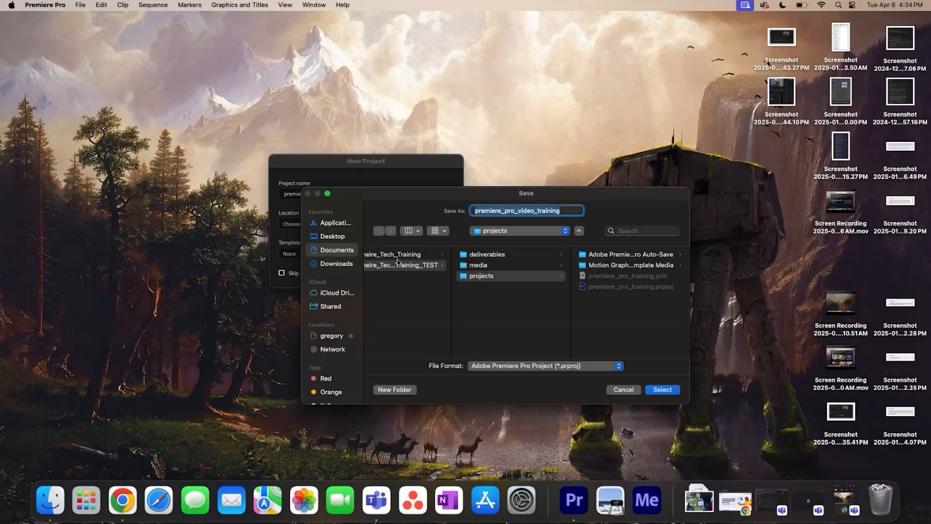
{"action": "left_click", "coordinate": [509, 257]}
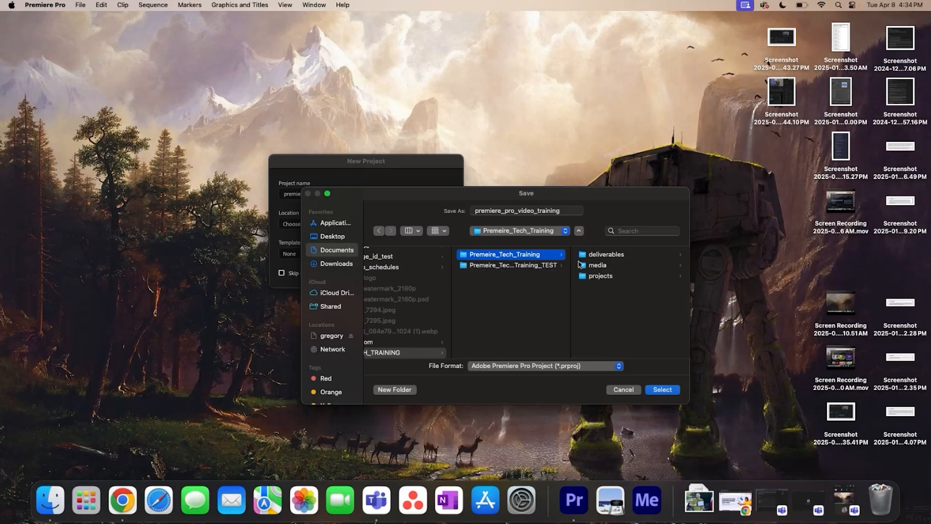
{"action": "left_click", "coordinate": [606, 276]}
{"action": "left_click", "coordinate": [661, 392]}
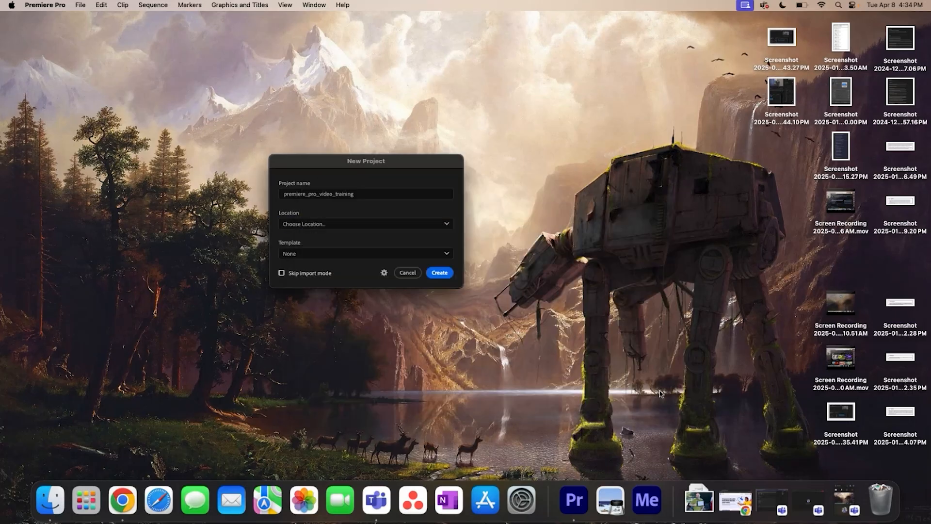
{"action": "left_click", "coordinate": [439, 273]}
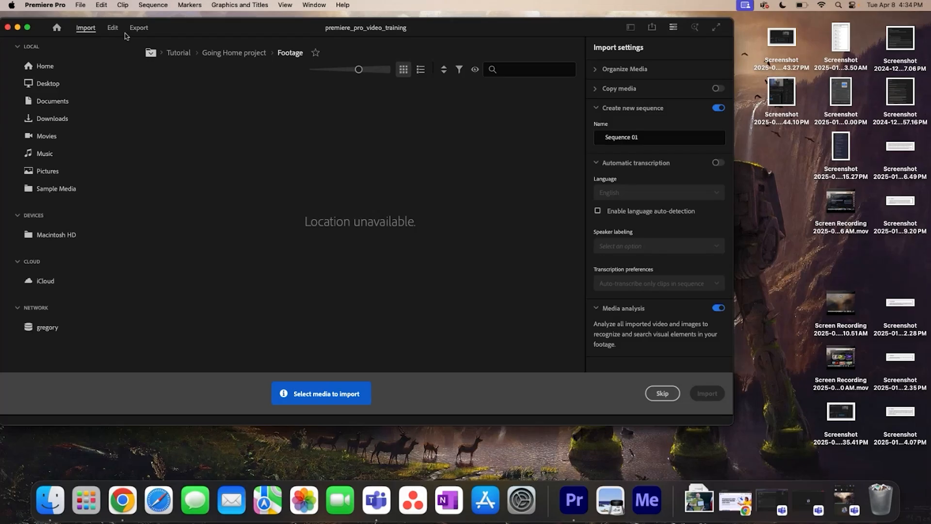
{"action": "left_click", "coordinate": [113, 29]}
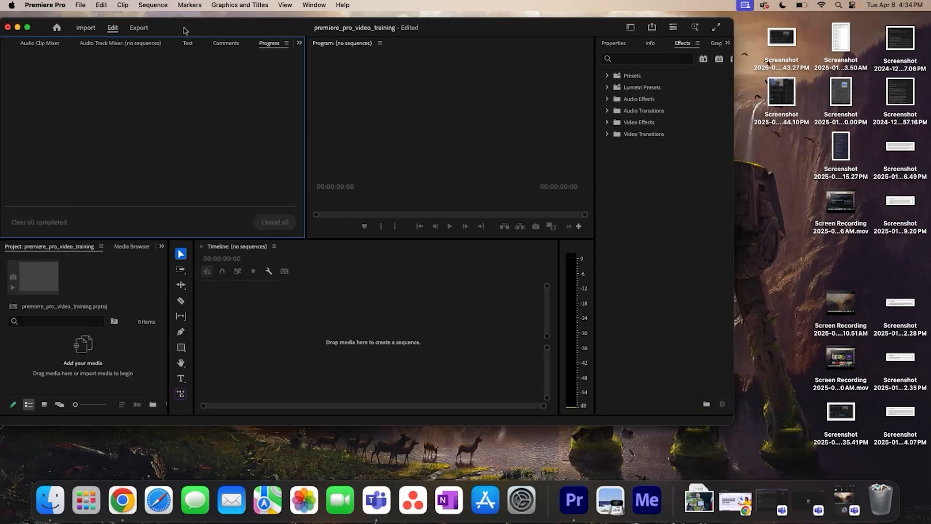
{"action": "left_click_drag", "start_coordinate": [185, 31], "coordinate": [230, 40]}
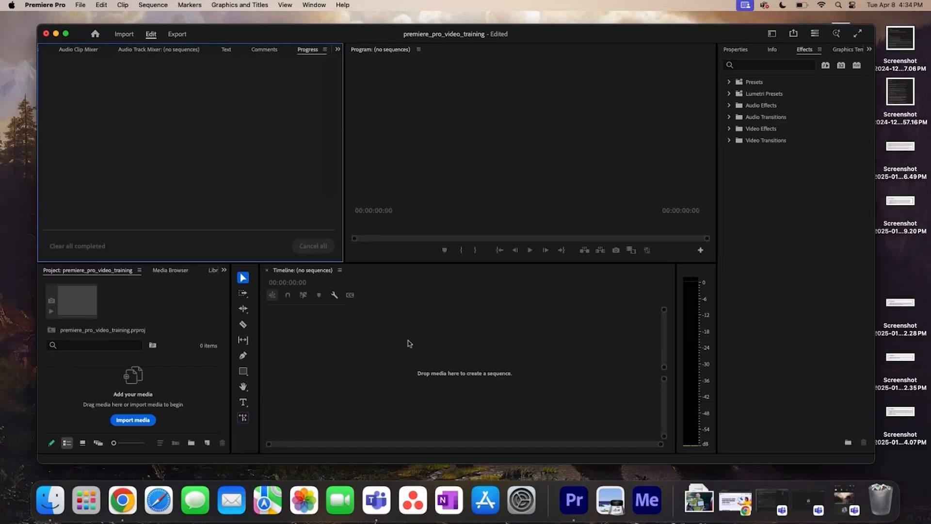
- Look over the editing workspace: timeline, program monitor, editing tools, project media, libraries and effects
{"action": "left_click", "coordinate": [410, 343]}
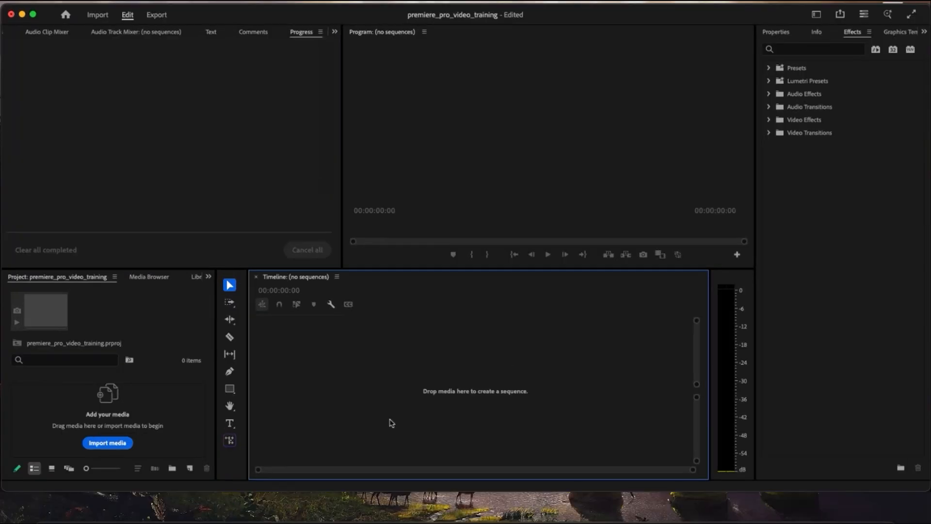
{"action": "left_click", "coordinate": [500, 151]}
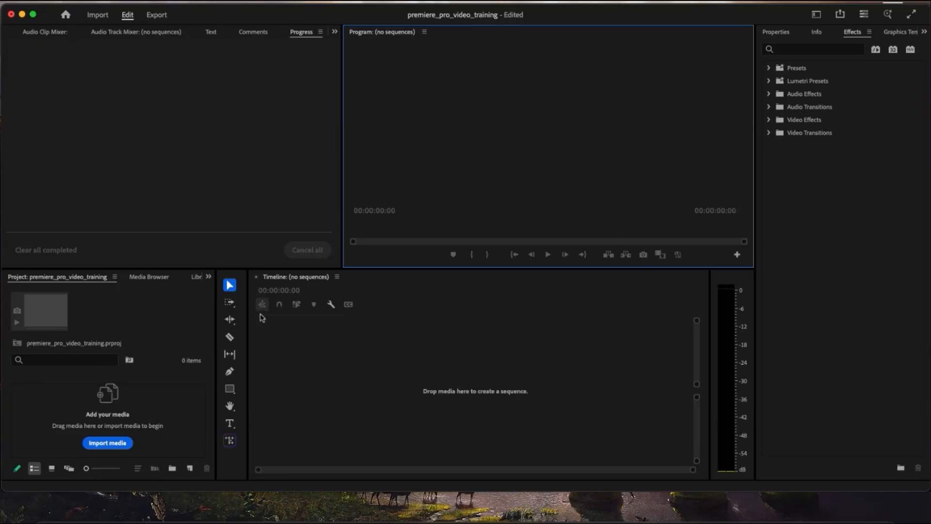
{"action": "left_click", "coordinate": [230, 336]}
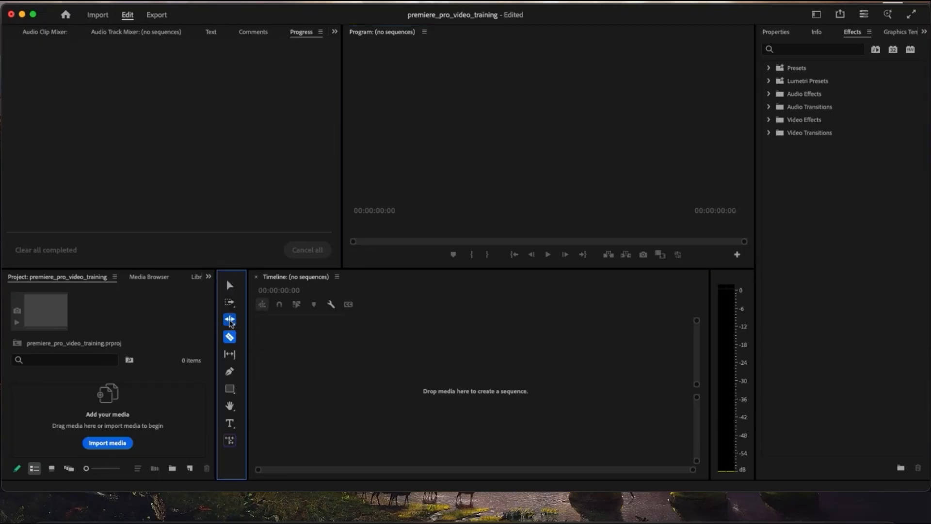
{"action": "key", "text": "v"}
{"action": "left_click", "coordinate": [157, 280]}
{"action": "left_click", "coordinate": [196, 277]}
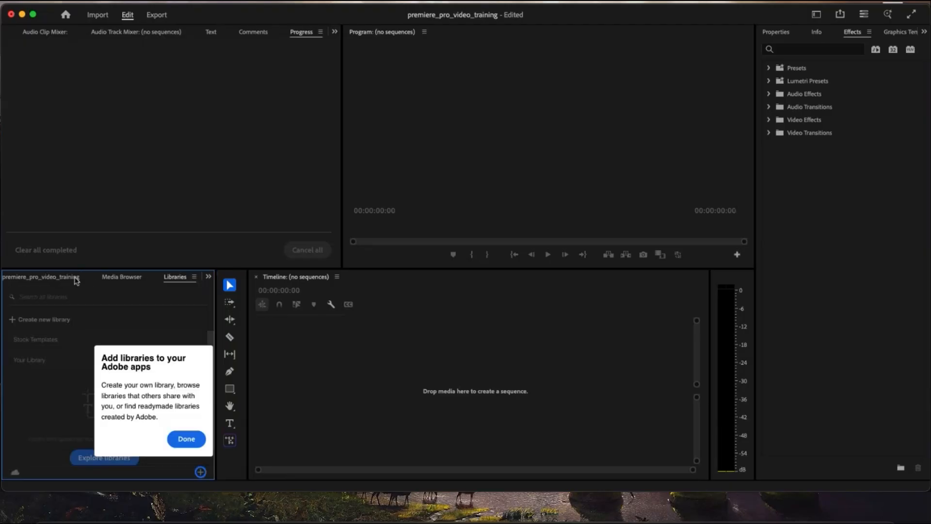
{"action": "left_click", "coordinate": [77, 279]}
{"action": "left_click", "coordinate": [806, 68]}
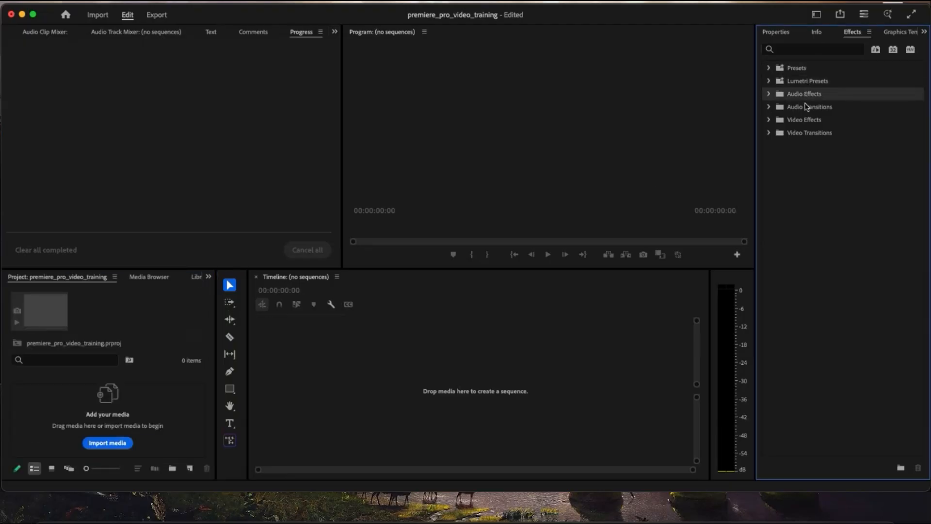
{"action": "left_click", "coordinate": [514, 316]}
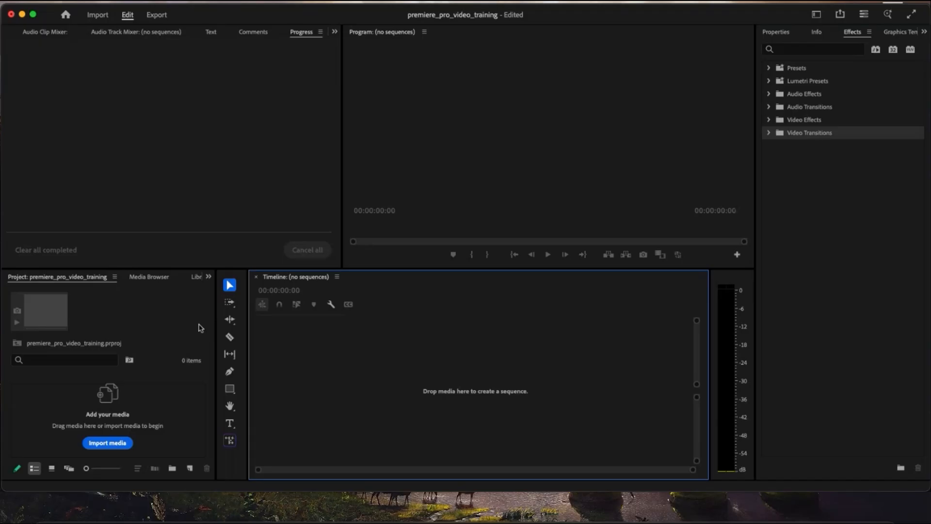
{"action": "left_click", "coordinate": [65, 404]}
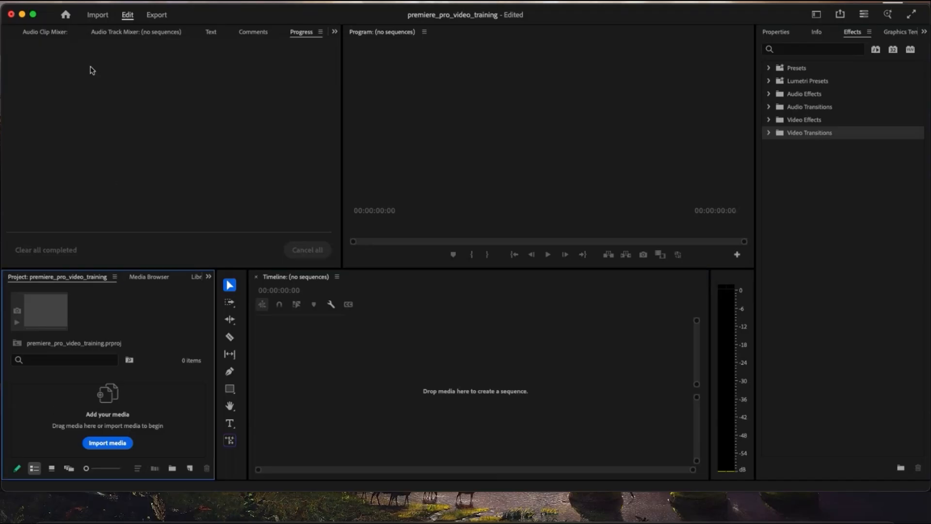
- Import the broll folder from media/video into the project and check the clips in its bin
{"action": "left_click", "coordinate": [45, 0]}
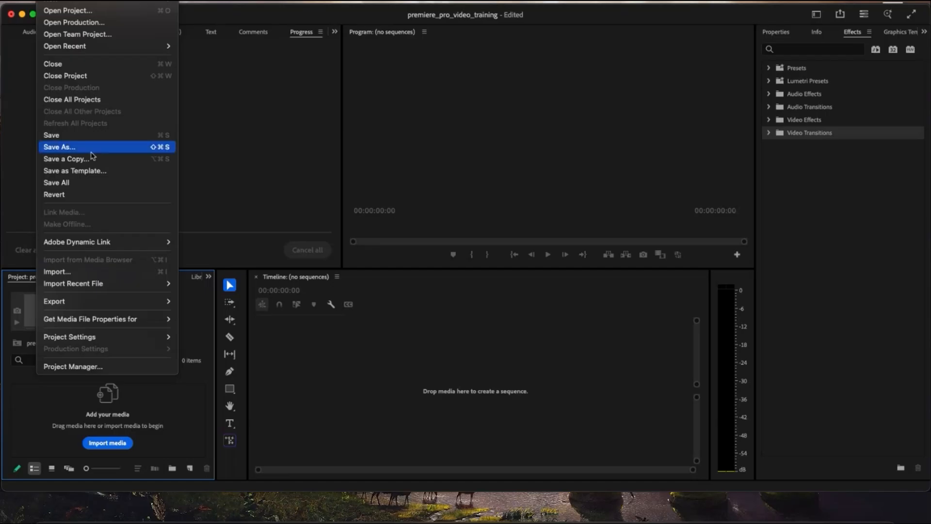
{"action": "left_click", "coordinate": [93, 273]}
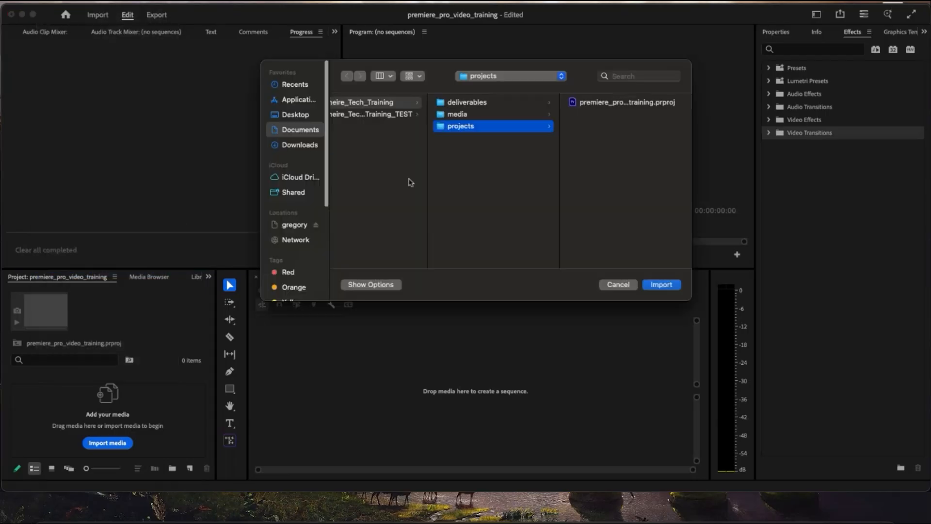
{"action": "left_click", "coordinate": [511, 113]}
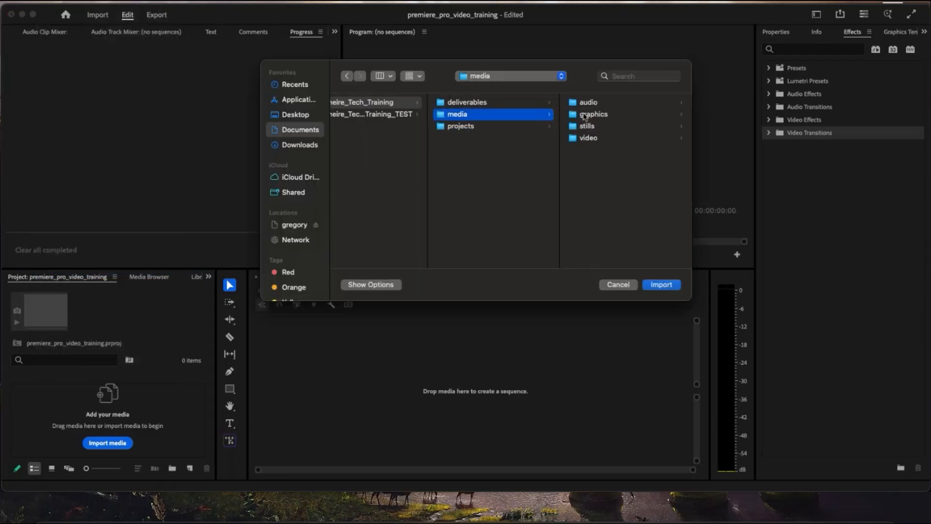
{"action": "left_click", "coordinate": [585, 137]}
{"action": "left_click", "coordinate": [587, 114]}
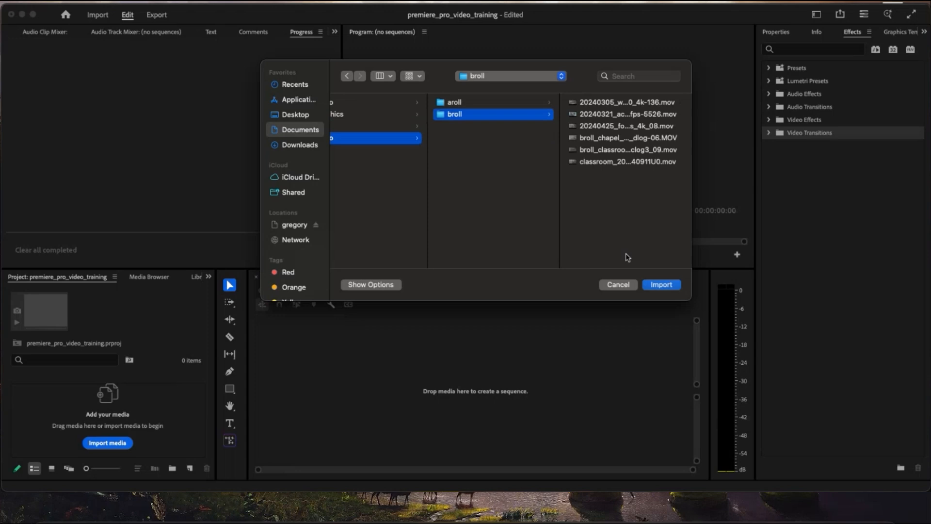
{"action": "left_click", "coordinate": [661, 284]}
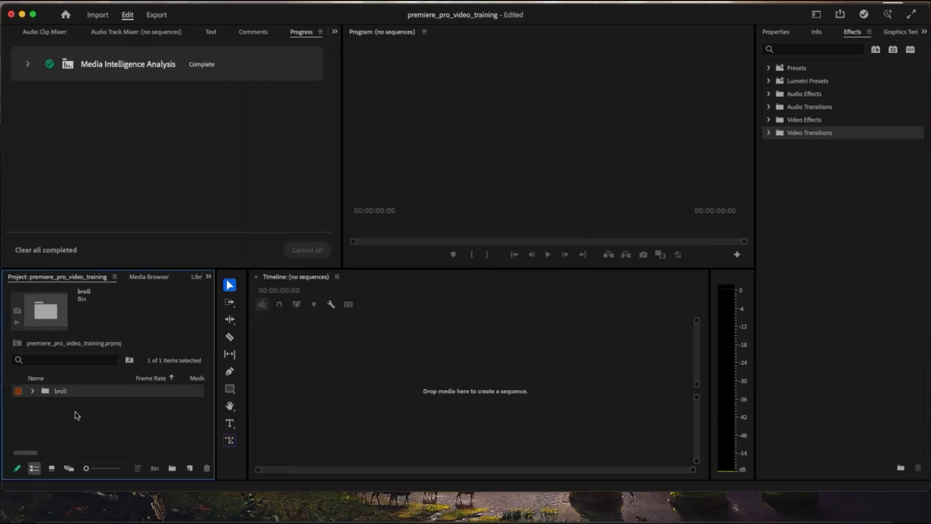
{"action": "left_click", "coordinate": [32, 391]}
{"action": "scroll", "coordinate": [58, 406], "scroll_direction": "down", "scroll_amount": 2}
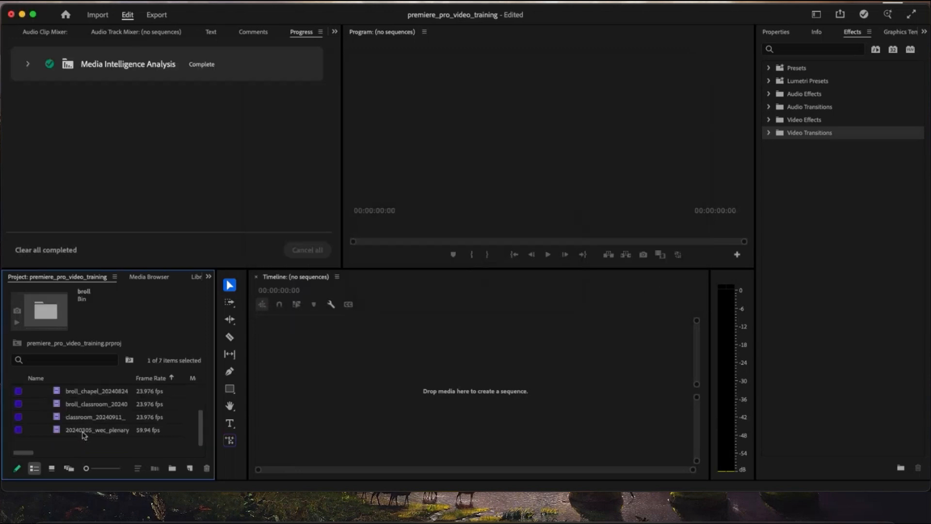
{"action": "scroll", "coordinate": [58, 406], "scroll_direction": "up", "scroll_amount": 2}
{"action": "left_click", "coordinate": [33, 392]}
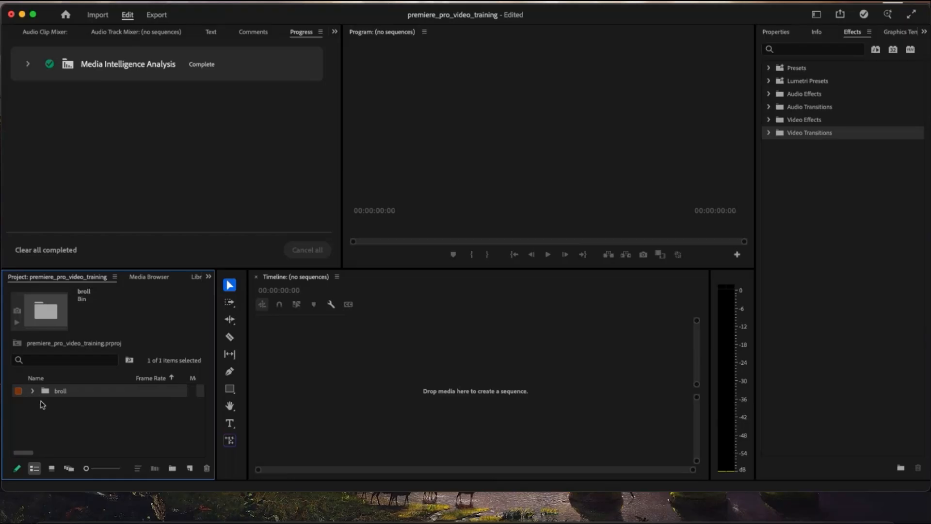
- Create a new bin named aroll at the top level of the project
{"action": "right_click", "coordinate": [81, 427]}
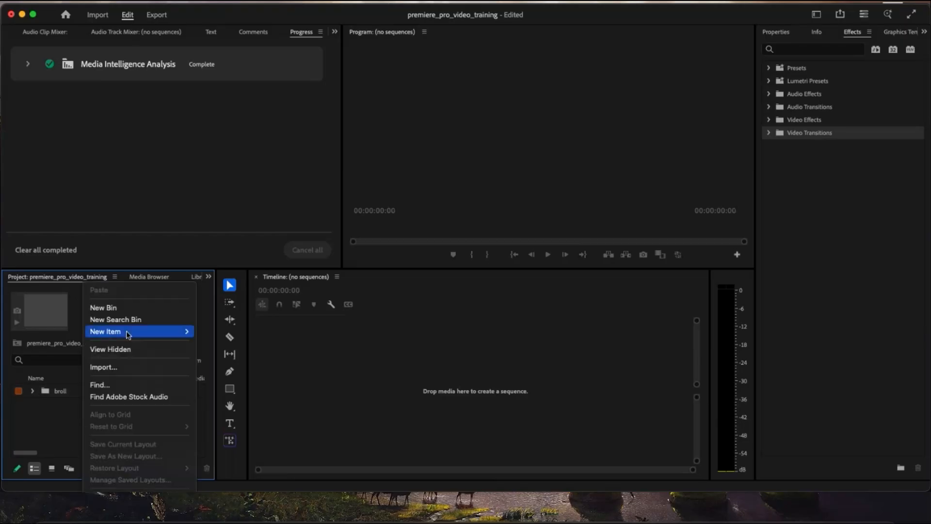
{"action": "left_click", "coordinate": [130, 310]}
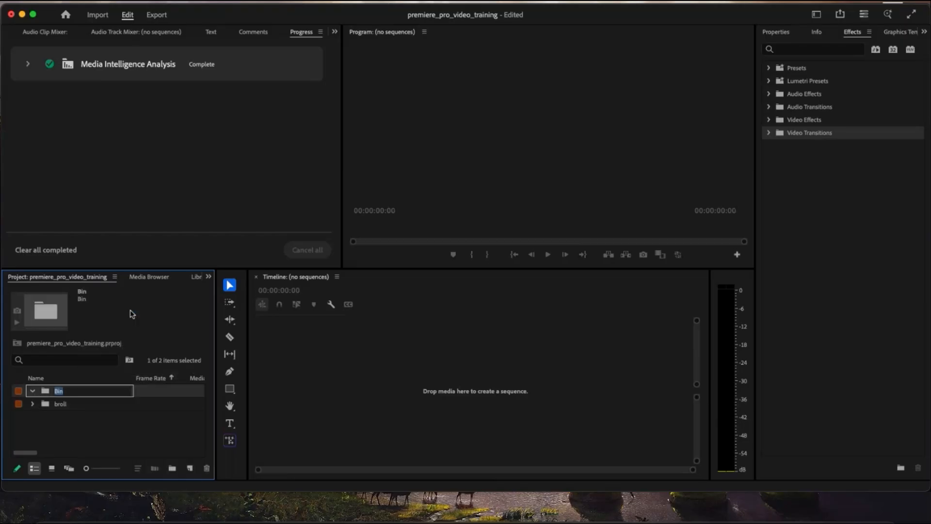
{"action": "type", "text": "aroll"}
{"action": "key", "text": "Return"}
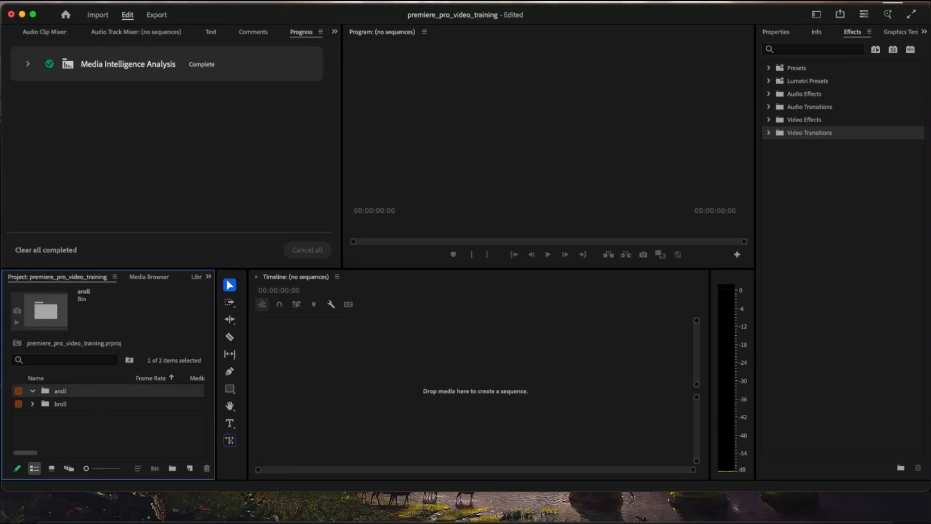
- Import the chapel welcome ProRes MXF clip from the media's aroll folder into the aroll bin
{"action": "left_click", "coordinate": [44, 1]}
{"action": "left_click", "coordinate": [99, 272]}
{"action": "left_click", "coordinate": [521, 104]}
{"action": "left_click", "coordinate": [606, 104]}
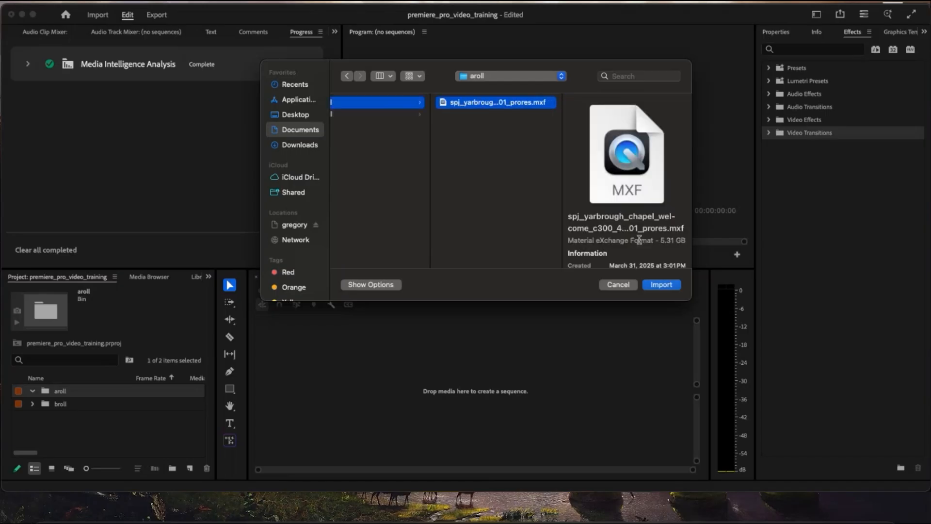
{"action": "left_click", "coordinate": [660, 285]}
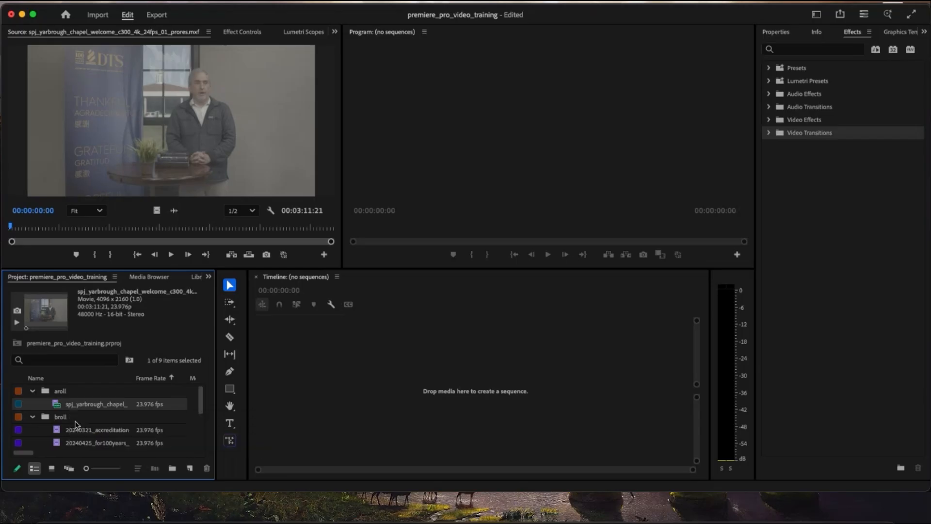
- Preview several broll clips and the aroll chapel welcome clip in the source monitor
{"action": "double_click", "coordinate": [78, 430]}
{"action": "scroll", "coordinate": [92, 417], "scroll_direction": "down", "scroll_amount": 3}
{"action": "double_click", "coordinate": [92, 416]}
{"action": "double_click", "coordinate": [99, 404]}
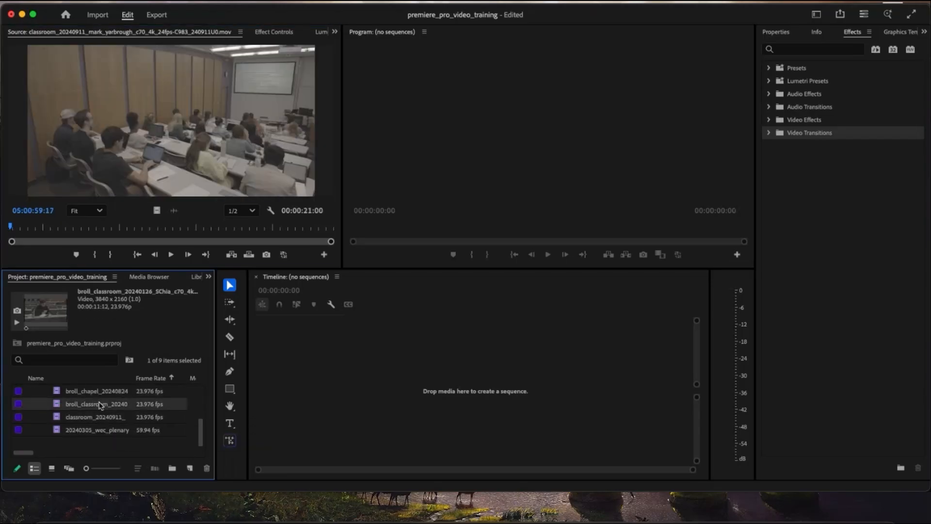
{"action": "double_click", "coordinate": [105, 392]}
{"action": "scroll", "coordinate": [104, 392], "scroll_direction": "up", "scroll_amount": 4}
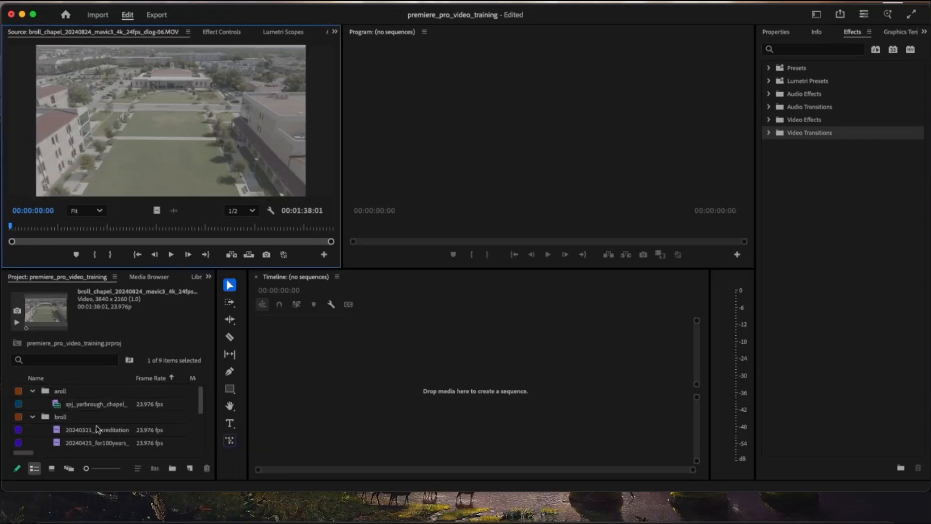
{"action": "double_click", "coordinate": [97, 430]}
{"action": "left_click", "coordinate": [94, 405]}
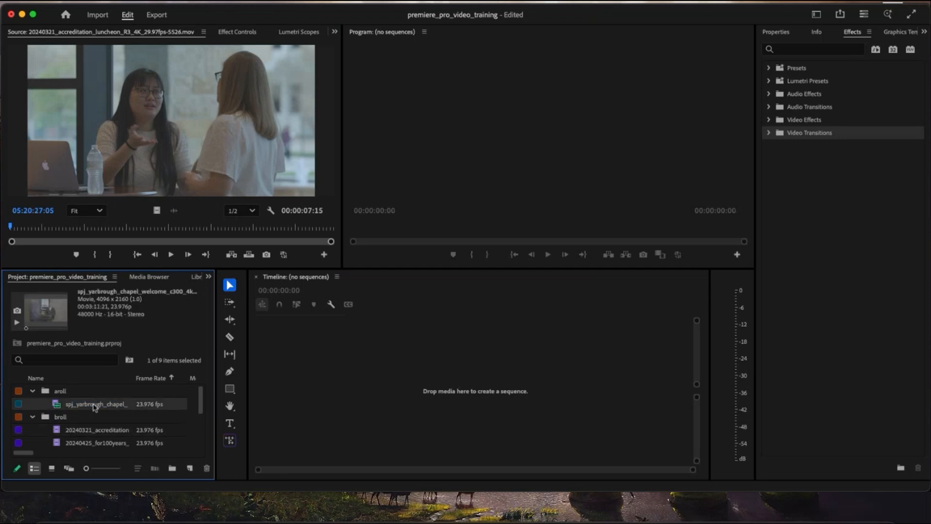
{"action": "double_click", "coordinate": [74, 406]}
- Create a sequence from the aroll chapel welcome clip by placing it on the empty timeline
{"action": "left_click", "coordinate": [74, 407]}
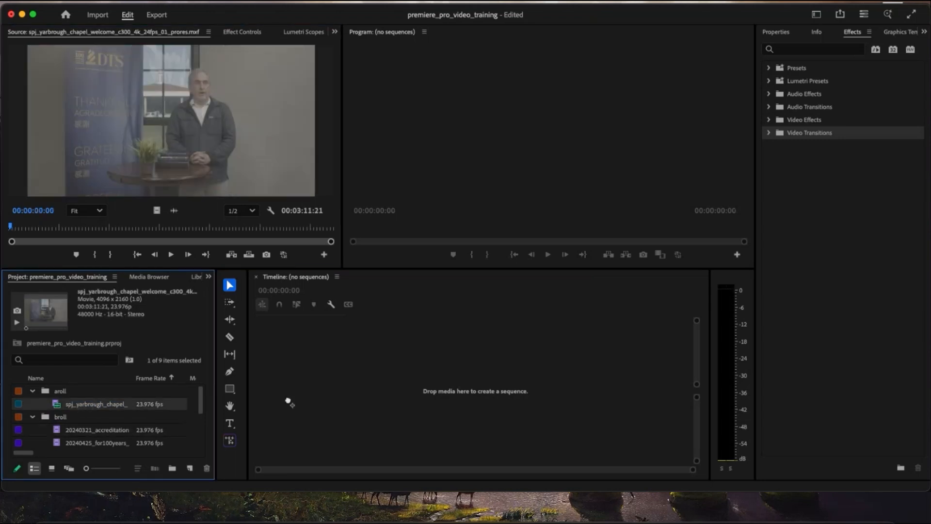
{"action": "left_click_drag", "start_coordinate": [288, 402], "coordinate": [322, 396]}
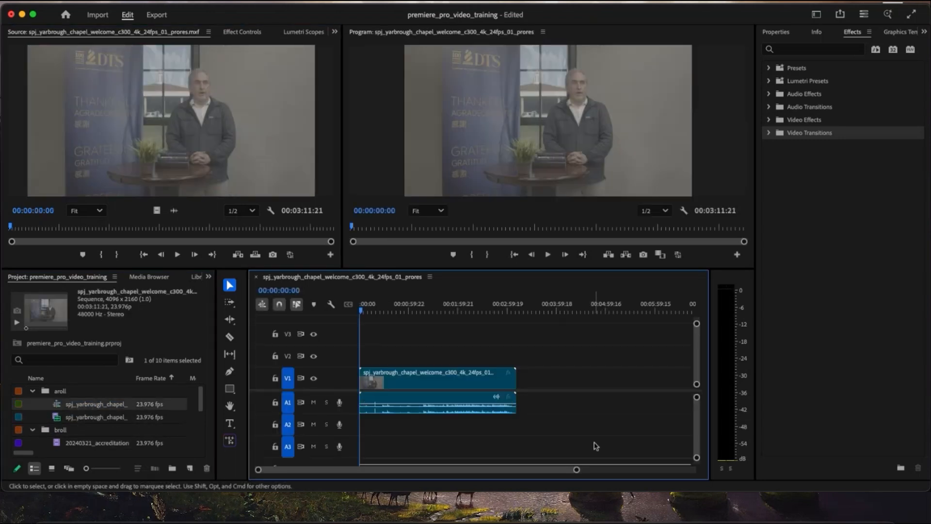
{"action": "left_click_drag", "start_coordinate": [577, 470], "coordinate": [531, 470]}
- Play through the sequence, split the chapel welcome clip at 00:01:15:23 with the Razor tool, and return to the Selection tool
{"action": "key", "text": "space"}
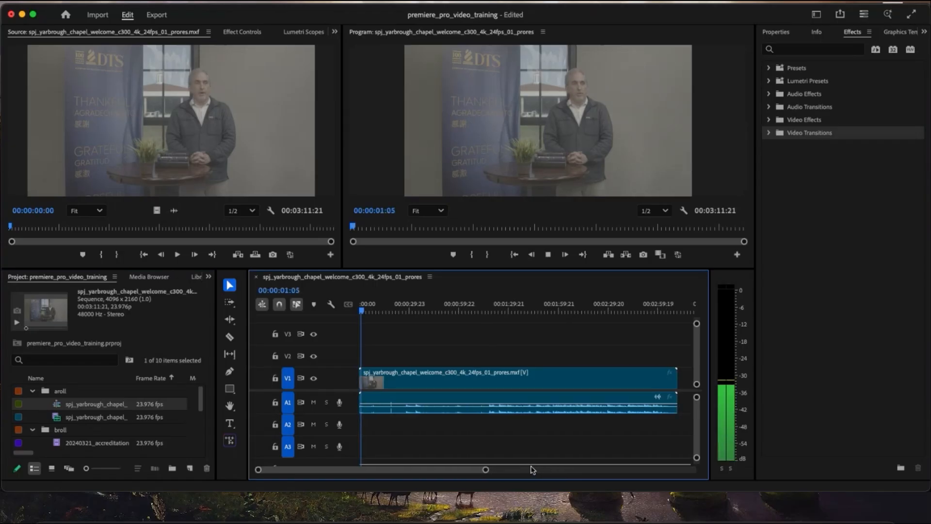
{"action": "left_click", "coordinate": [397, 307]}
{"action": "left_click_drag", "start_coordinate": [397, 308], "coordinate": [488, 324]}
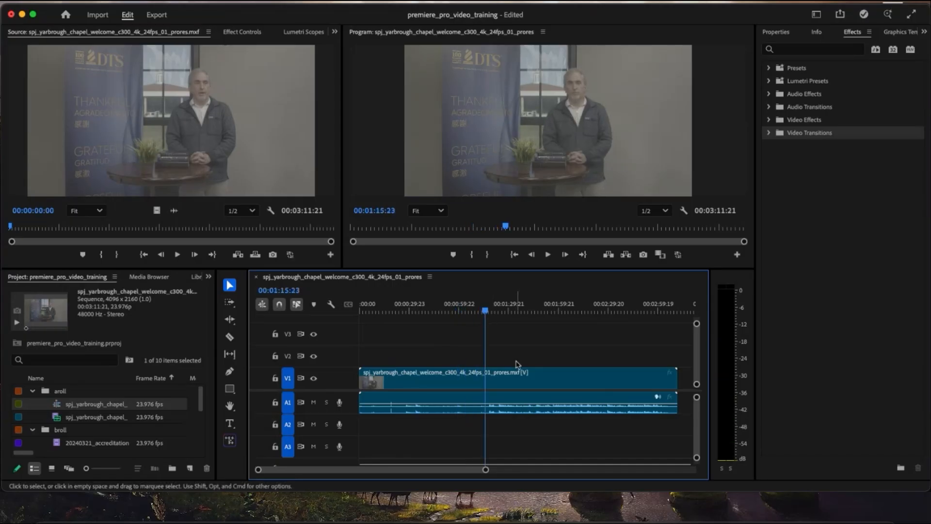
{"action": "left_click", "coordinate": [519, 377]}
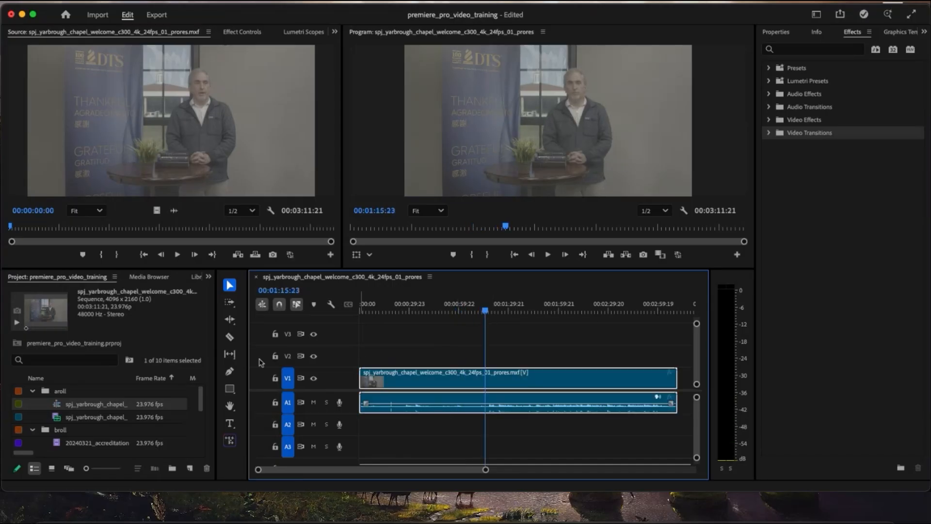
{"action": "left_click", "coordinate": [230, 337]}
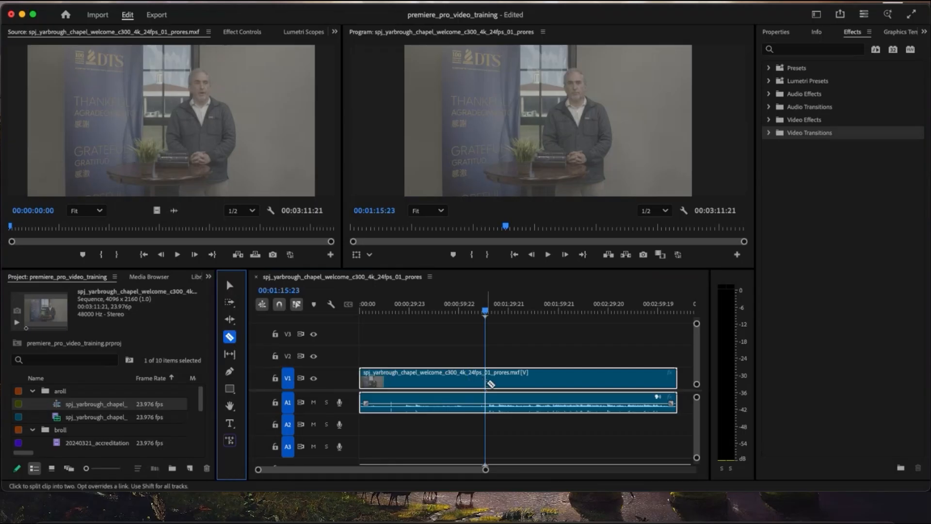
{"action": "left_click", "coordinate": [489, 382]}
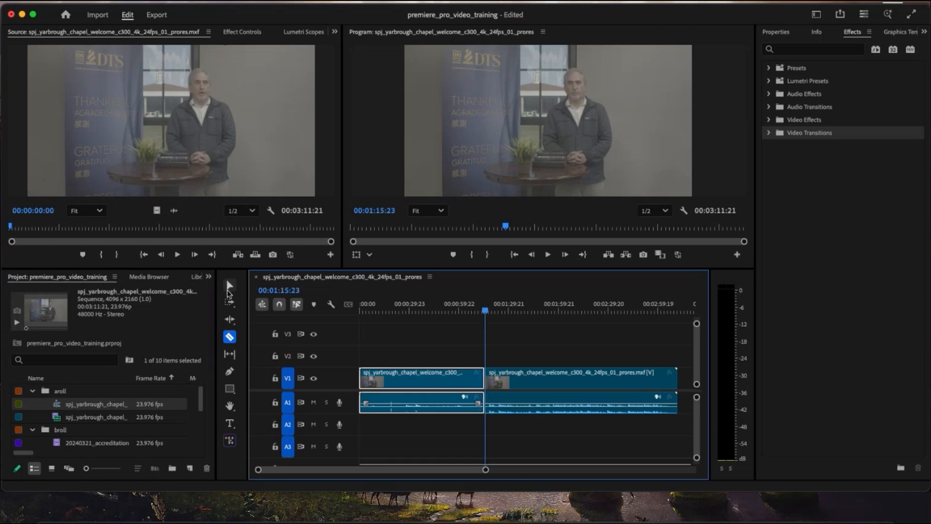
{"action": "left_click", "coordinate": [229, 286]}
{"action": "left_click", "coordinate": [398, 332]}
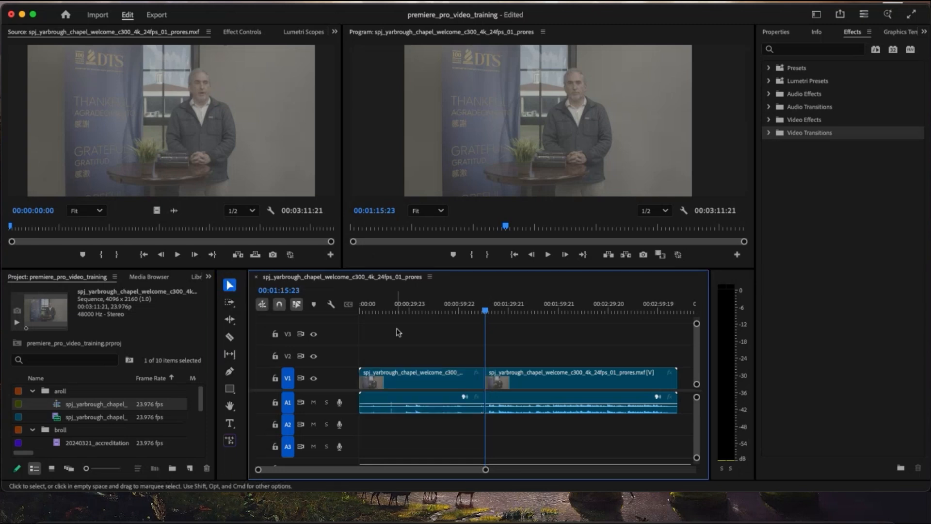
- Clear the chapel welcome section before the cut at 00:01:15:23, leaving its gap open on the timeline
{"action": "left_click", "coordinate": [406, 378]}
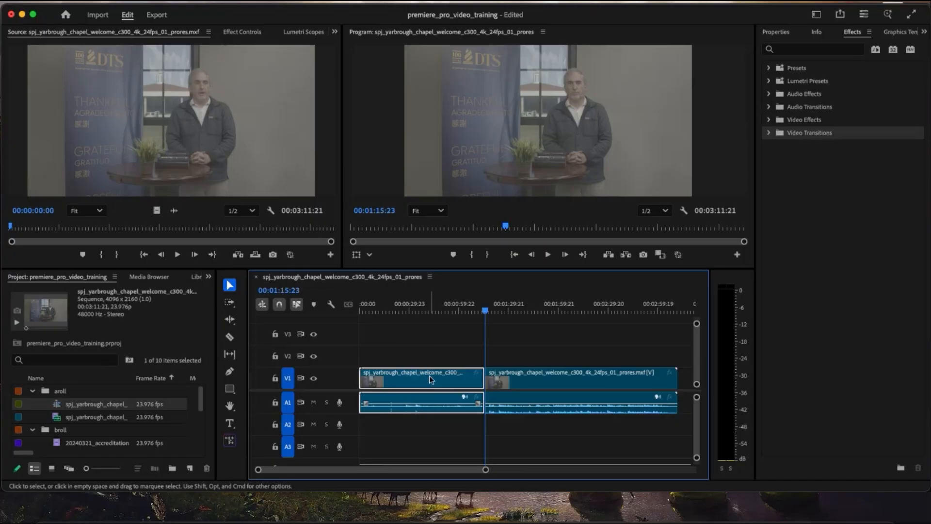
{"action": "right_click", "coordinate": [431, 380]}
{"action": "scroll", "coordinate": [479, 429], "scroll_direction": "down", "scroll_amount": 10}
{"action": "scroll", "coordinate": [478, 388], "scroll_direction": "up", "scroll_amount": 3}
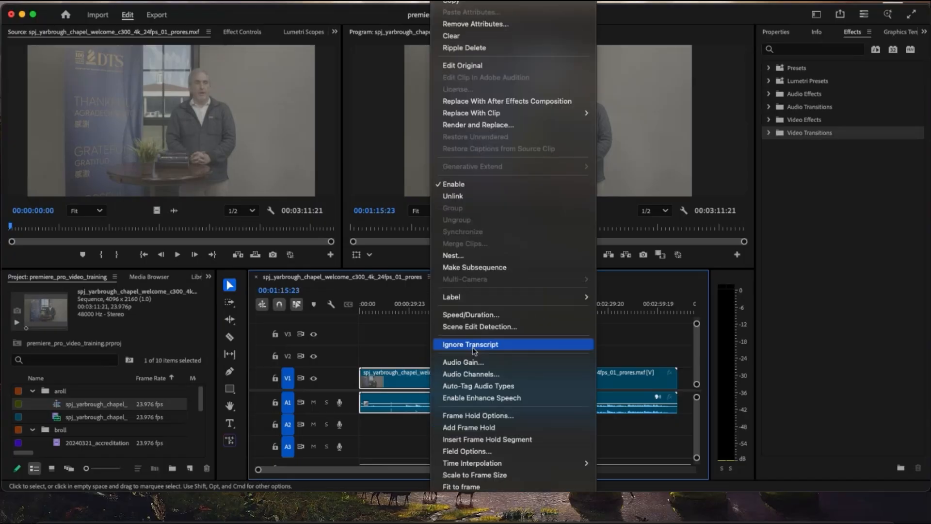
{"action": "left_click", "coordinate": [463, 36]}
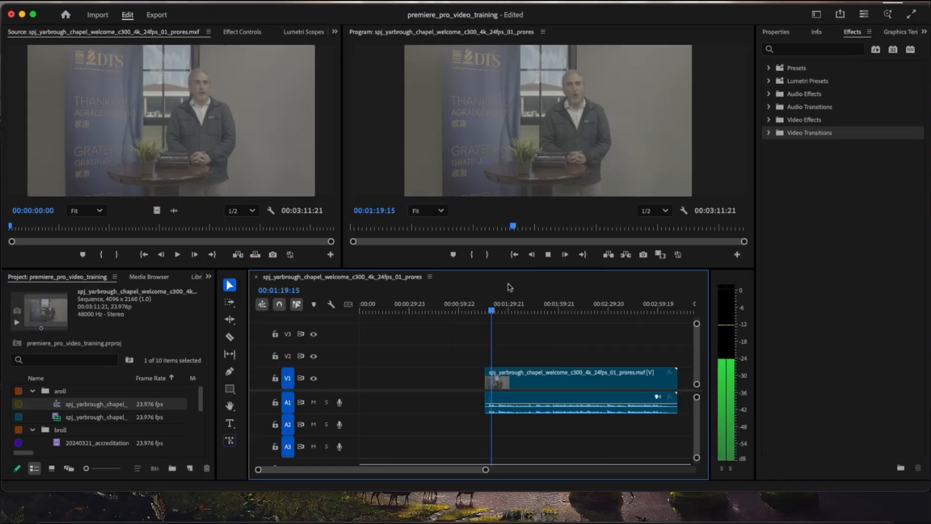
- Review the remaining chapel welcome clip and move it with its audio to the start of the sequence
{"action": "key", "text": "space"}
{"action": "left_click_drag", "start_coordinate": [643, 309], "coordinate": [668, 309]}
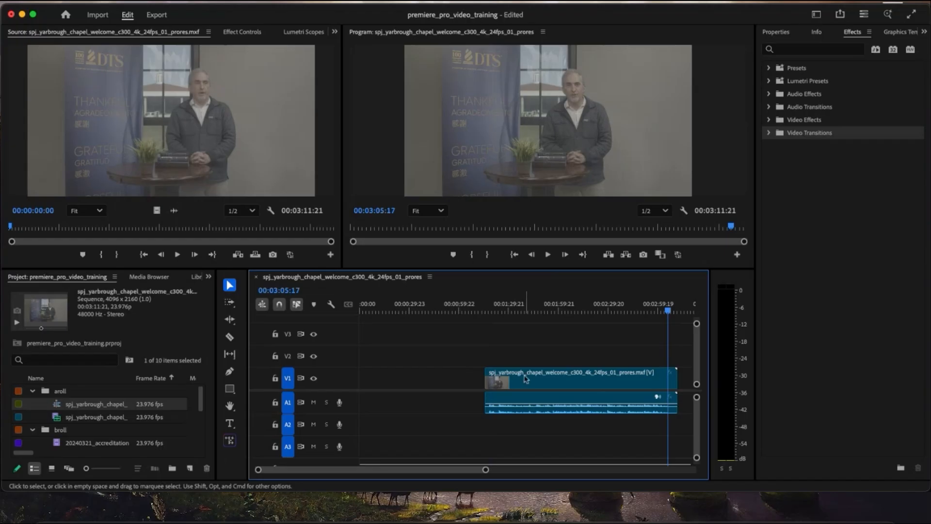
{"action": "left_click", "coordinate": [545, 379]}
{"action": "left_click_drag", "start_coordinate": [546, 379], "coordinate": [403, 378]}
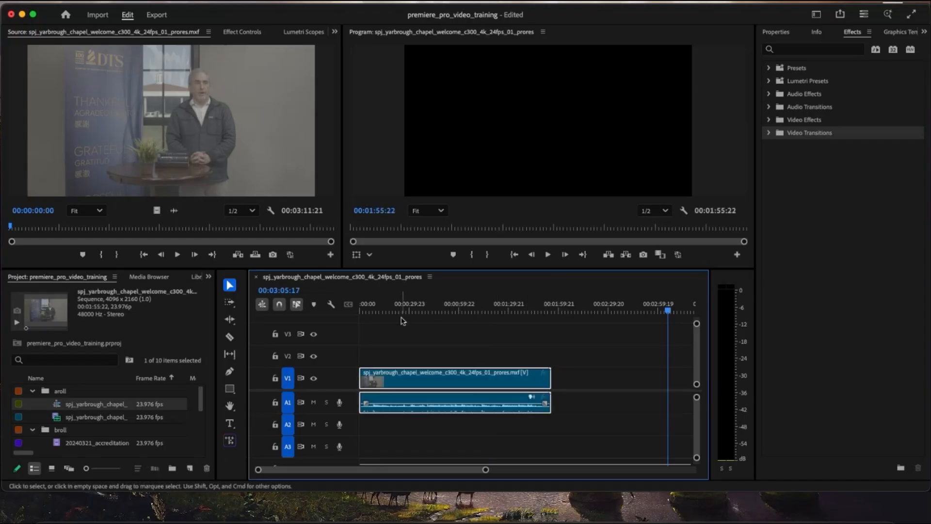
{"action": "left_click_drag", "start_coordinate": [402, 311], "coordinate": [309, 311]}
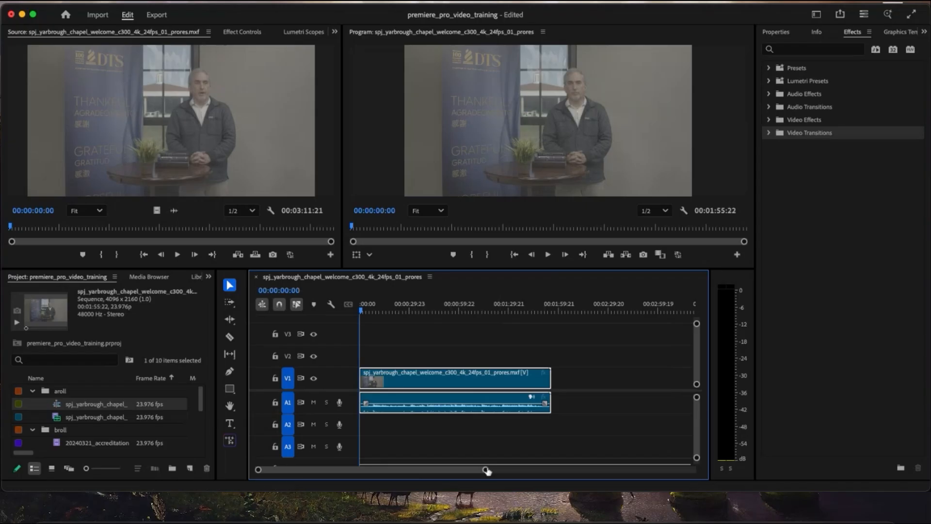
- Apply the Cross Dissolve video transition to both the start and the end of the chapel welcome clip
{"action": "left_click_drag", "start_coordinate": [486, 469], "coordinate": [406, 470]}
{"action": "left_click", "coordinate": [769, 133]}
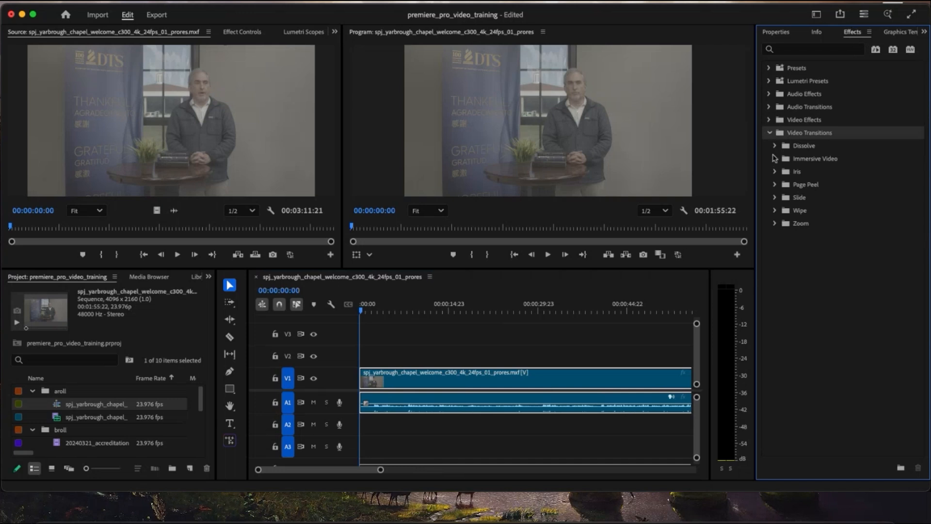
{"action": "left_click", "coordinate": [775, 146]}
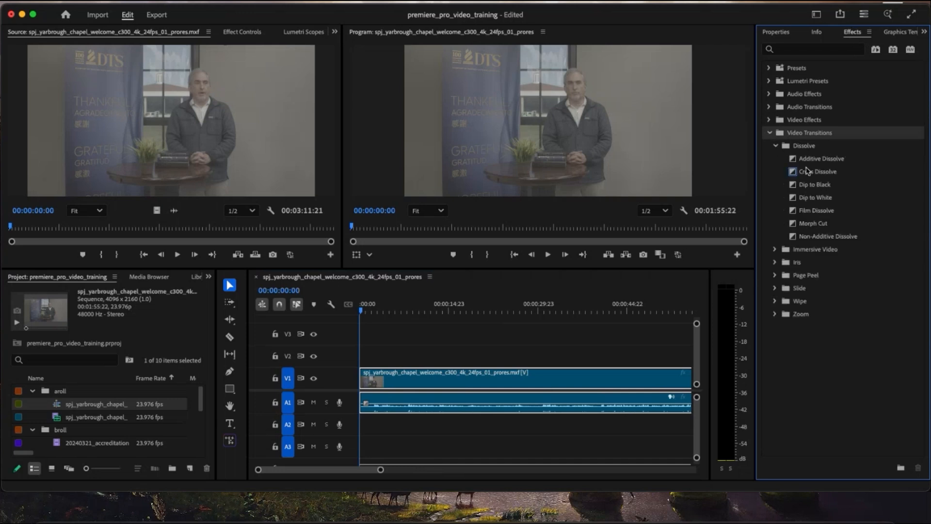
{"action": "left_click", "coordinate": [819, 173]}
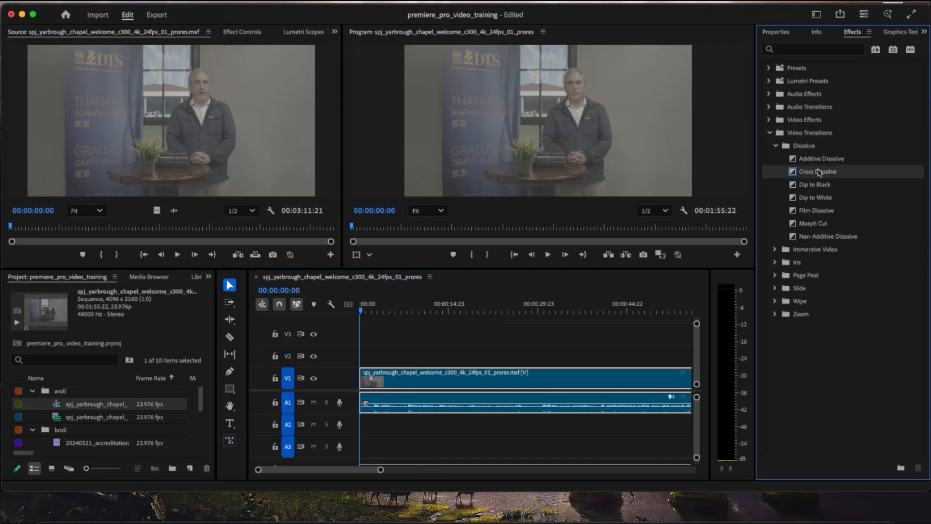
{"action": "left_click_drag", "start_coordinate": [697, 215], "coordinate": [369, 385]}
{"action": "scroll", "coordinate": [467, 391], "scroll_direction": "right", "scroll_amount": 10}
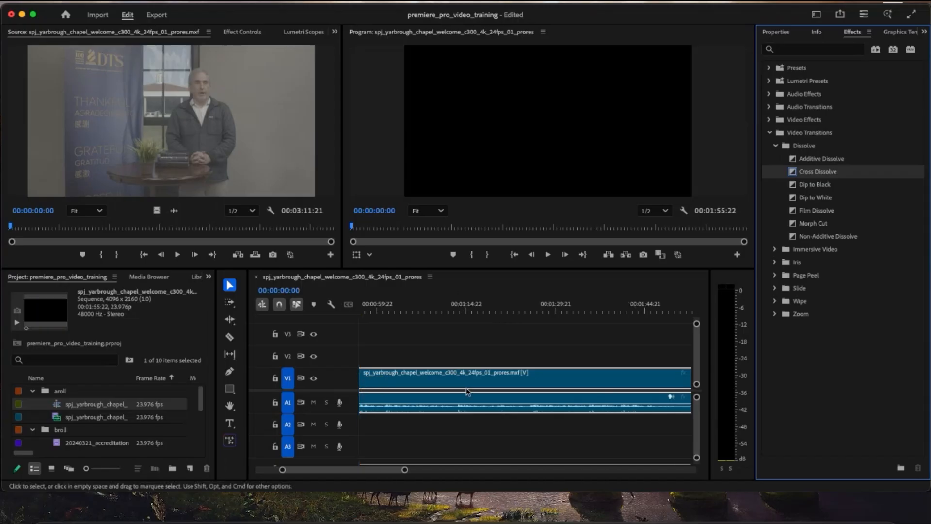
{"action": "scroll", "coordinate": [467, 392], "scroll_direction": "right", "scroll_amount": 5}
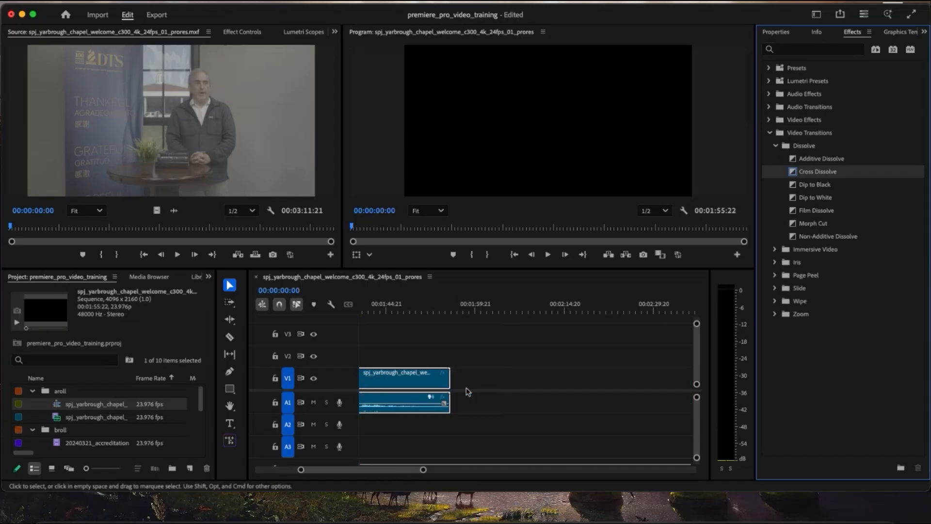
{"action": "left_click_drag", "start_coordinate": [813, 176], "coordinate": [449, 383]}
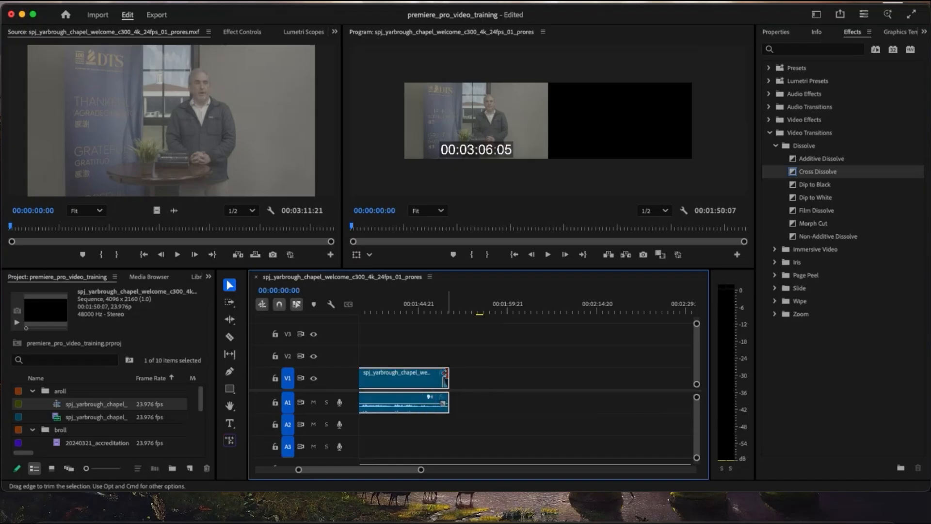
- Play the clip's ending, trim its end to 00:01:50:07, and play the opening from the sequence start
{"action": "left_click", "coordinate": [438, 307]}
{"action": "key", "text": "space"}
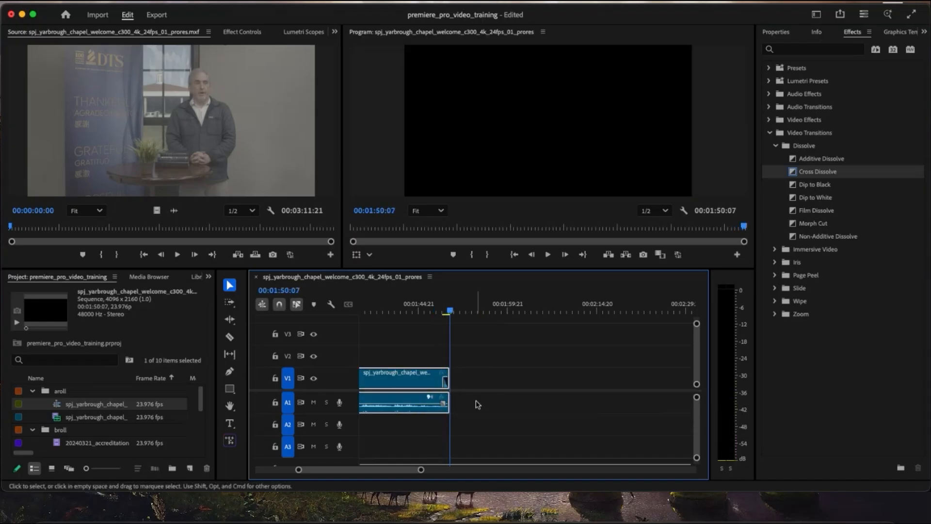
{"action": "key", "text": "backslash"}
{"action": "key", "text": "Home"}
{"action": "key", "text": "space"}
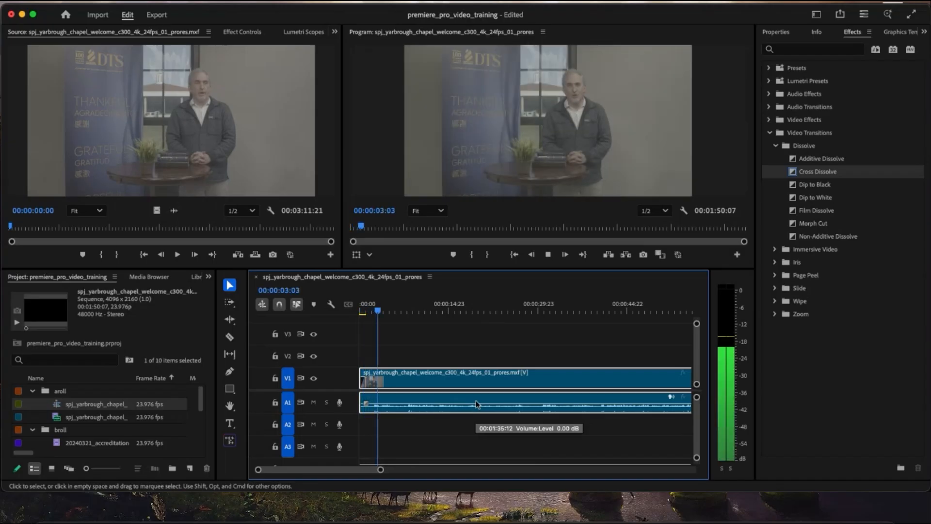
{"action": "key", "text": "space"}
- Trim about one second off the chapel welcome clip's start and move the clip back to the beginning of the sequence
{"action": "left_click_drag", "start_coordinate": [382, 470], "coordinate": [349, 469]}
{"action": "left_click_drag", "start_coordinate": [361, 398], "coordinate": [378, 398]}
{"action": "left_click_drag", "start_coordinate": [430, 387], "coordinate": [415, 389]}
{"action": "left_click_drag", "start_coordinate": [384, 312], "coordinate": [341, 314]}
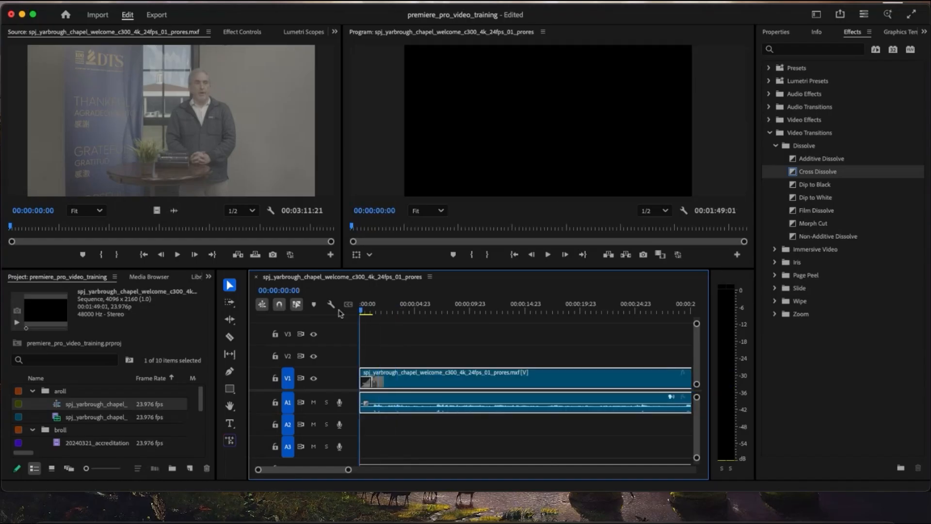
- Apply the Constant Power audio crossfade to both the start and the end of the chapel welcome clip's audio
{"action": "left_click", "coordinate": [487, 333]}
{"action": "left_click", "coordinate": [485, 382]}
{"action": "left_click", "coordinate": [771, 133]}
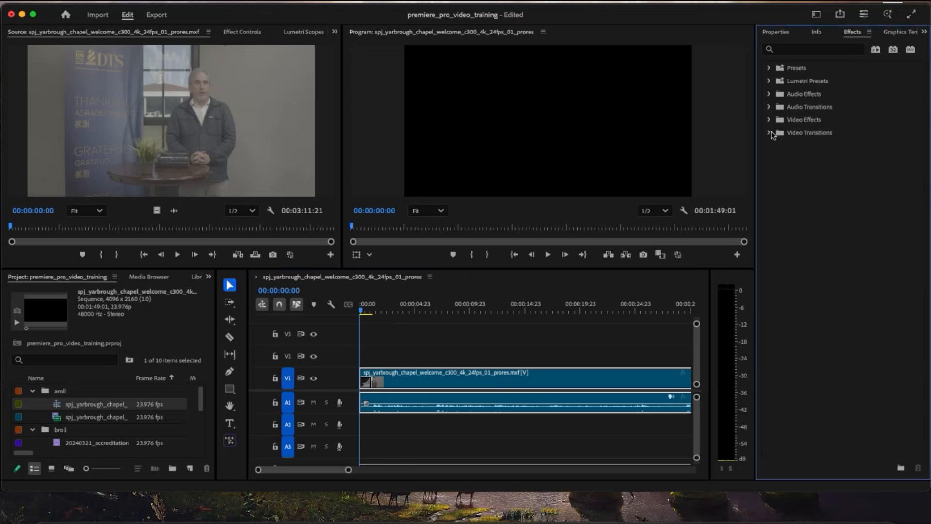
{"action": "left_click", "coordinate": [769, 106]}
{"action": "left_click", "coordinate": [776, 120]}
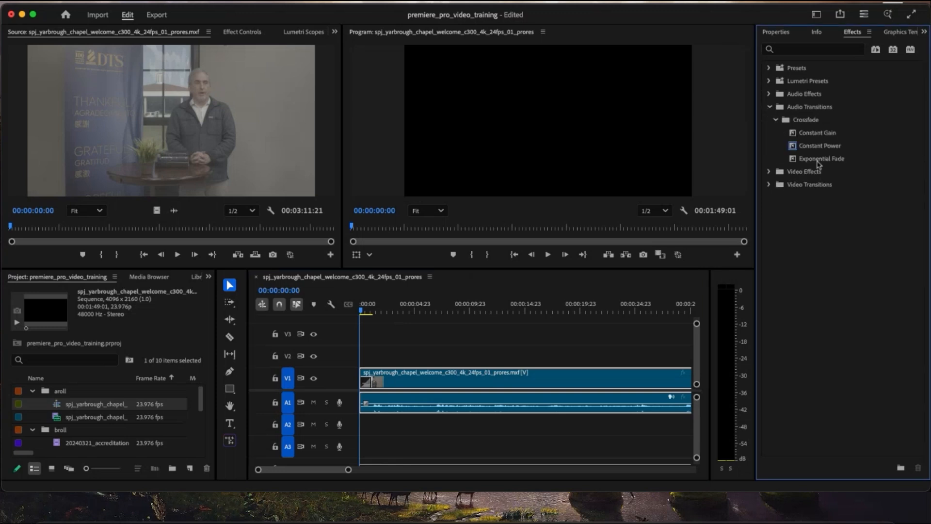
{"action": "left_click_drag", "start_coordinate": [581, 288], "coordinate": [367, 406]}
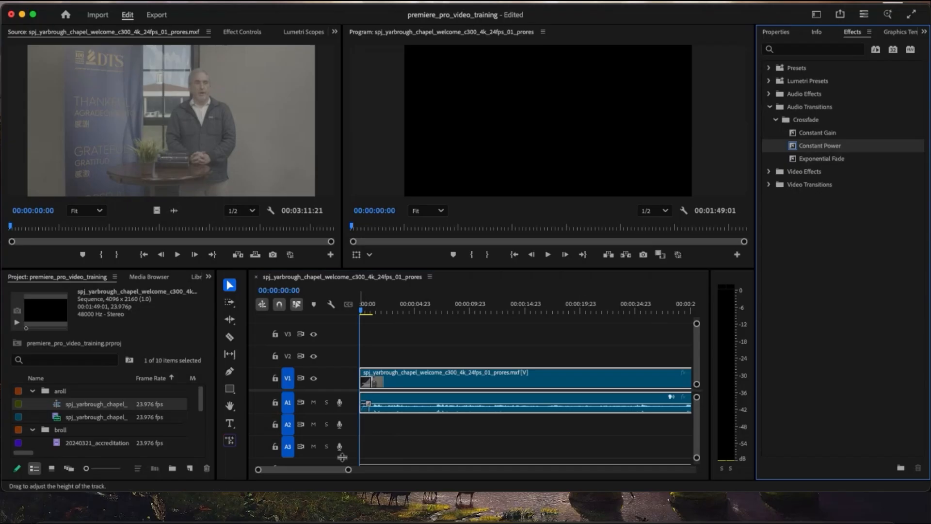
{"action": "left_click_drag", "start_coordinate": [349, 469], "coordinate": [537, 469]}
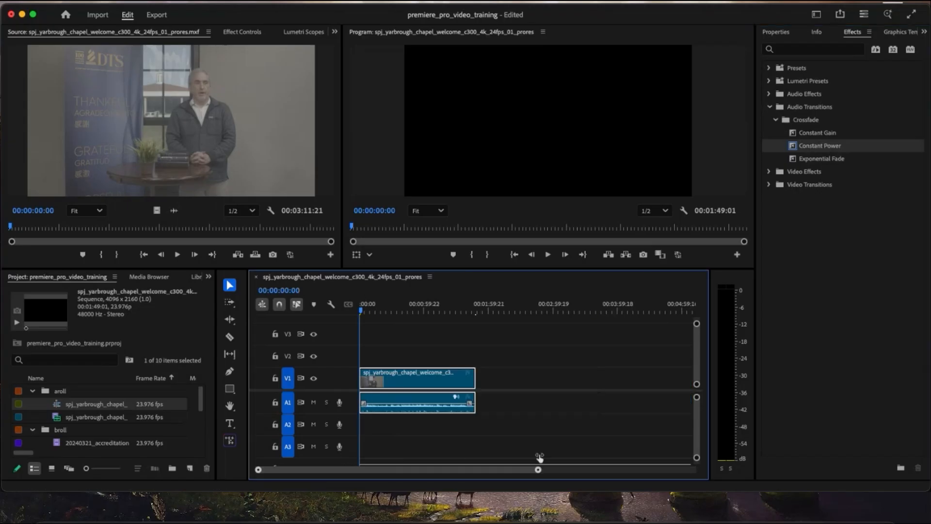
{"action": "left_click", "coordinate": [476, 311]}
{"action": "left_click", "coordinate": [814, 150]}
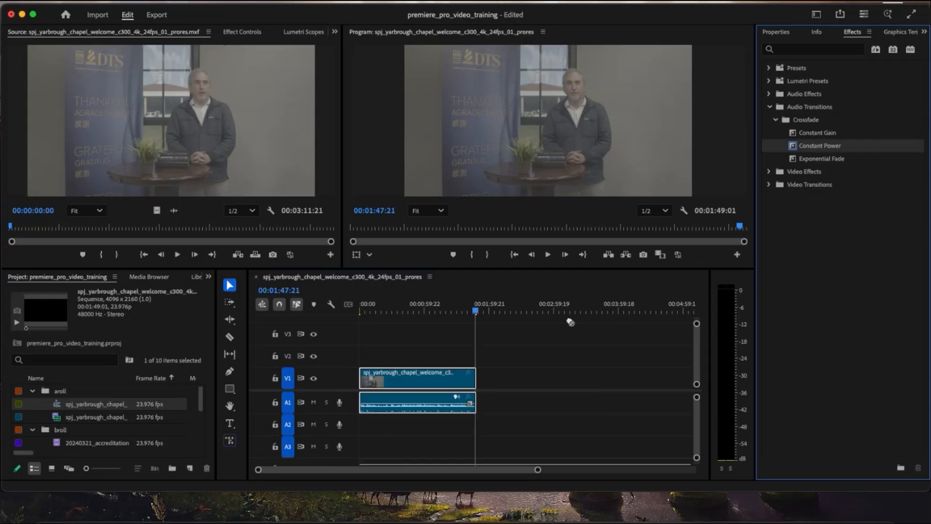
- Play the sequence from the start to check the fades, and return the playhead to 00:00:00:00
{"action": "left_click_drag", "start_coordinate": [475, 311], "coordinate": [420, 311]}
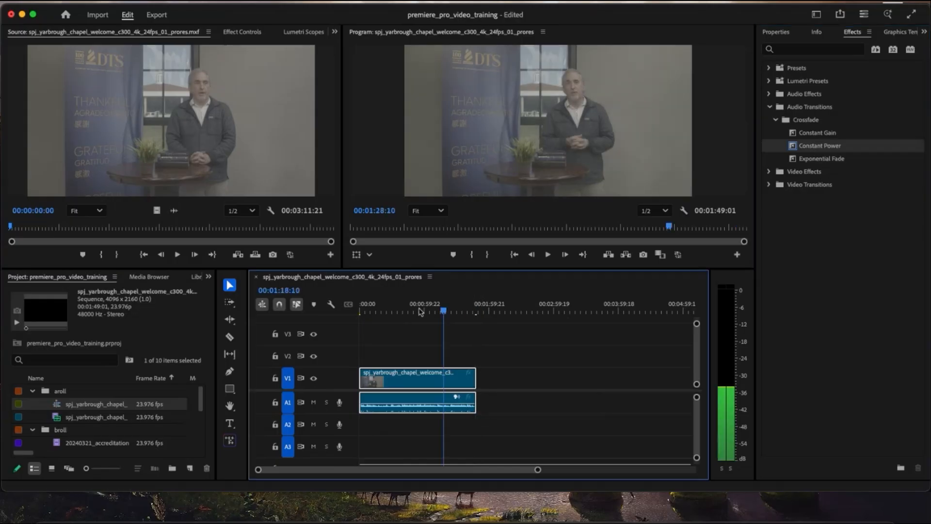
{"action": "key", "text": "Home"}
{"action": "key", "text": "space"}
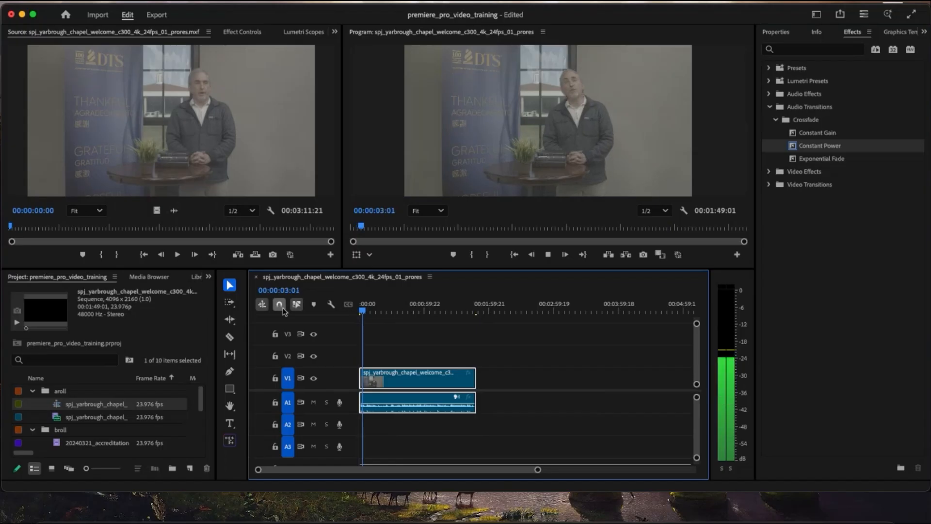
{"action": "key", "text": "space"}
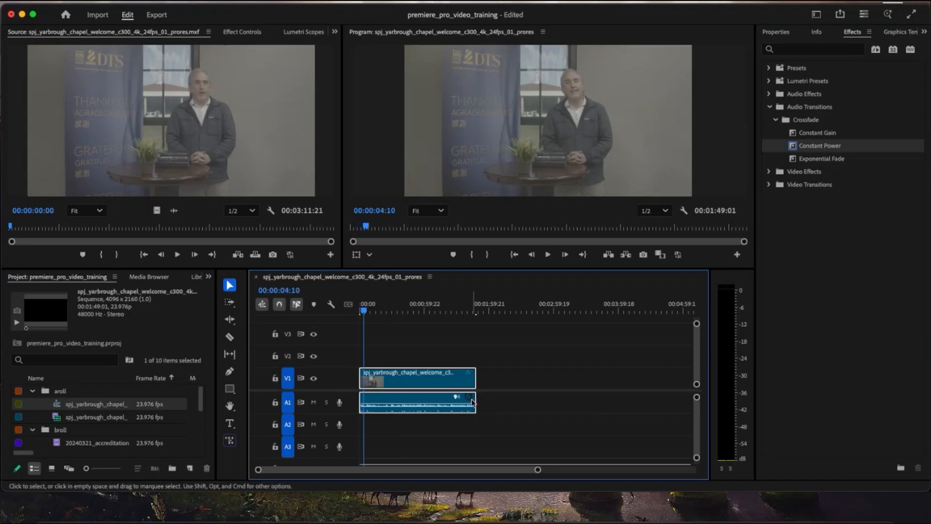
{"action": "left_click_drag", "start_coordinate": [537, 469], "coordinate": [480, 469]}
{"action": "left_click", "coordinate": [480, 447]}
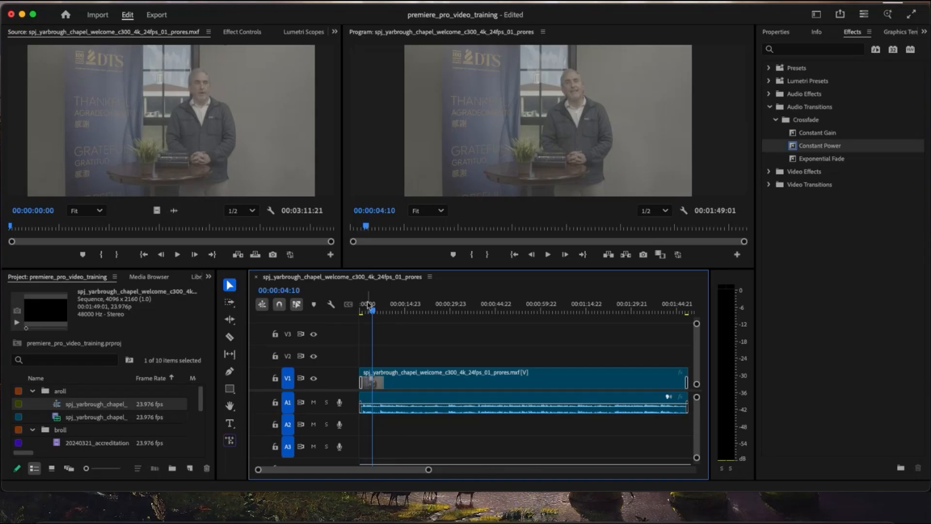
{"action": "left_click_drag", "start_coordinate": [367, 304], "coordinate": [350, 335]}
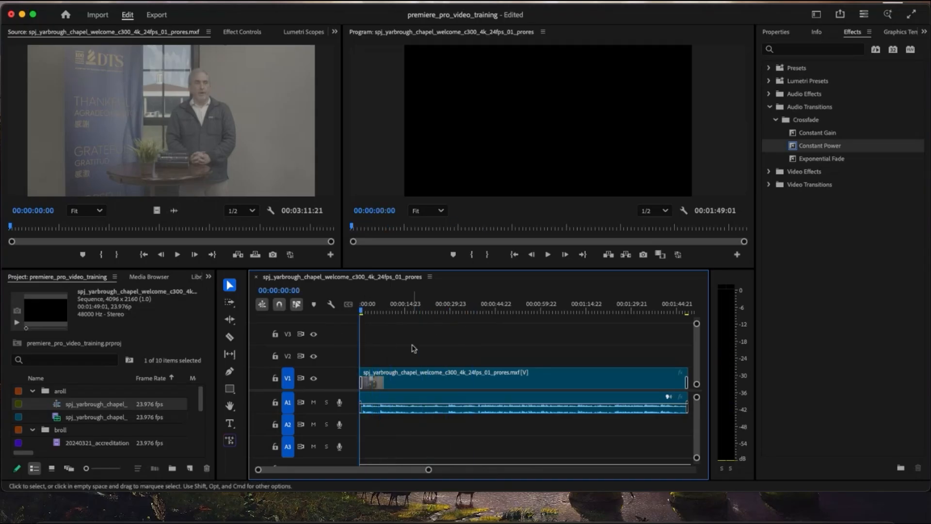
- Enlarge the project panel, collapse the aroll bin, and preview the for100years and broll_chapel drone clips
{"action": "left_click", "coordinate": [427, 305]}
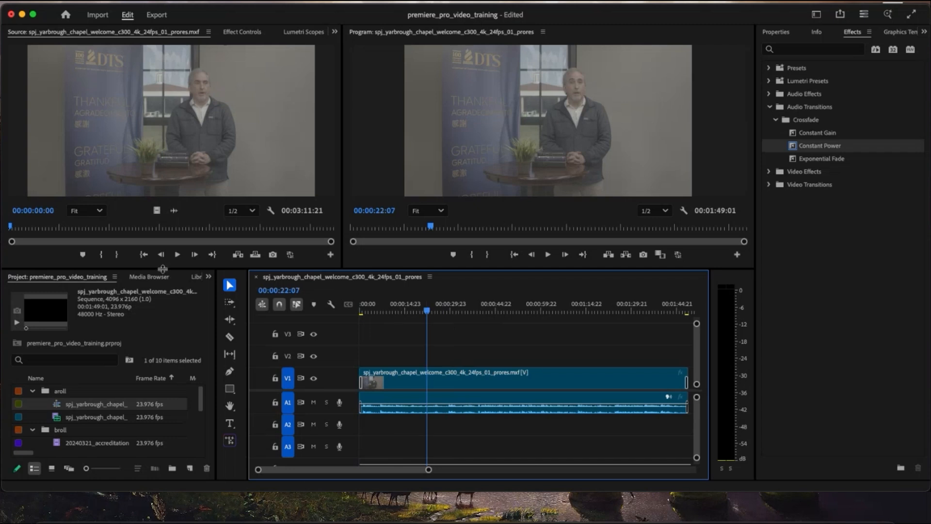
{"action": "left_click_drag", "start_coordinate": [163, 265], "coordinate": [163, 207]}
{"action": "left_click", "coordinate": [32, 334]}
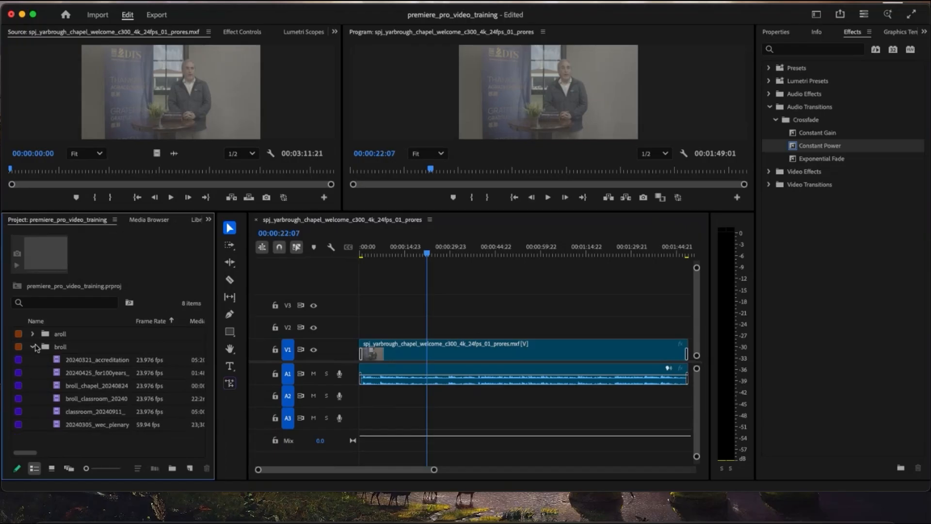
{"action": "left_click", "coordinate": [81, 362]}
{"action": "double_click", "coordinate": [90, 373]}
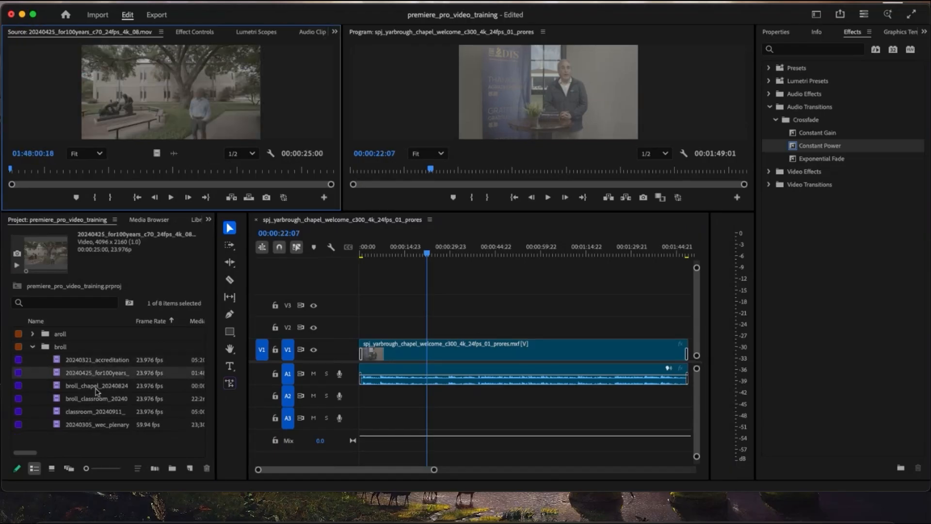
{"action": "double_click", "coordinate": [98, 388]}
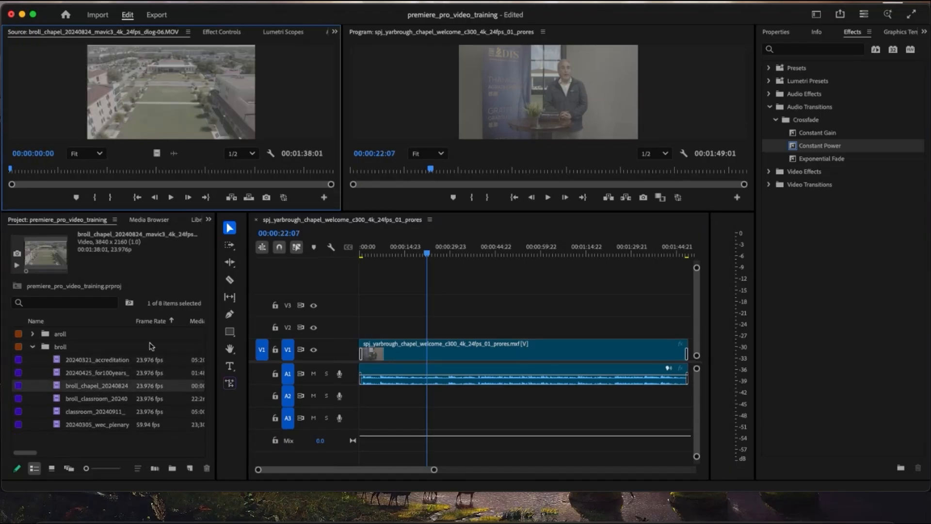
{"action": "left_click_drag", "start_coordinate": [144, 172], "coordinate": [109, 168]}
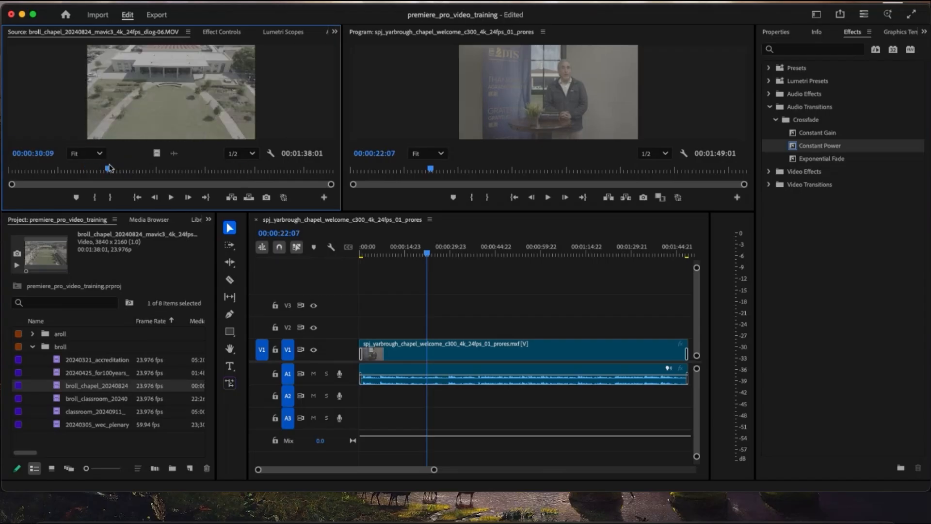
- Place the broll_chapel drone clip on track V2 at the sequence start and set its scale to 115
{"action": "left_click_drag", "start_coordinate": [96, 388], "coordinate": [368, 323]}
{"action": "left_click_drag", "start_coordinate": [427, 253], "coordinate": [391, 253]}
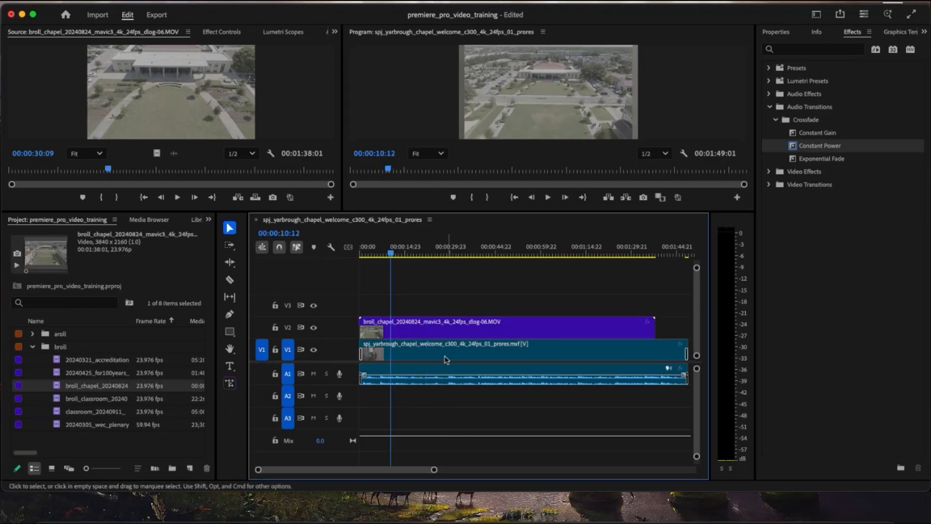
{"action": "left_click", "coordinate": [440, 332]}
{"action": "left_click", "coordinate": [221, 32]}
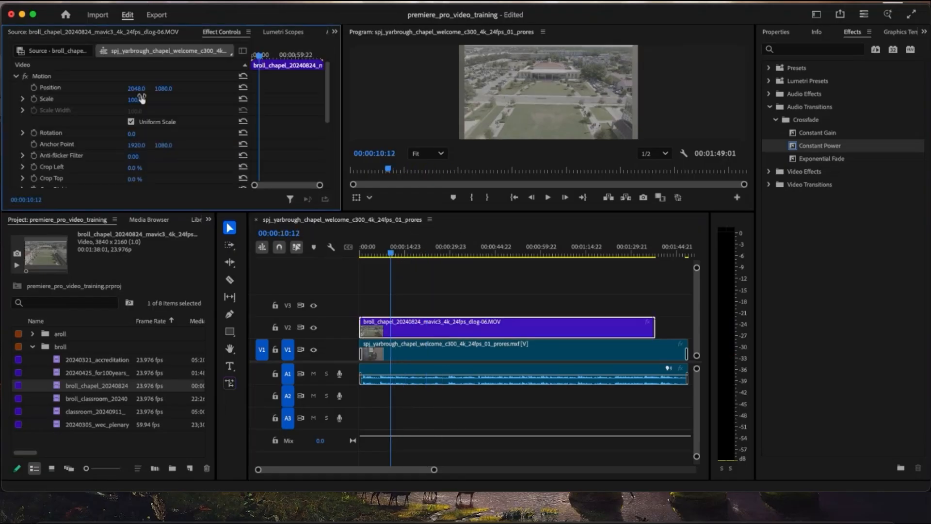
{"action": "left_click_drag", "start_coordinate": [138, 101], "coordinate": [139, 100]}
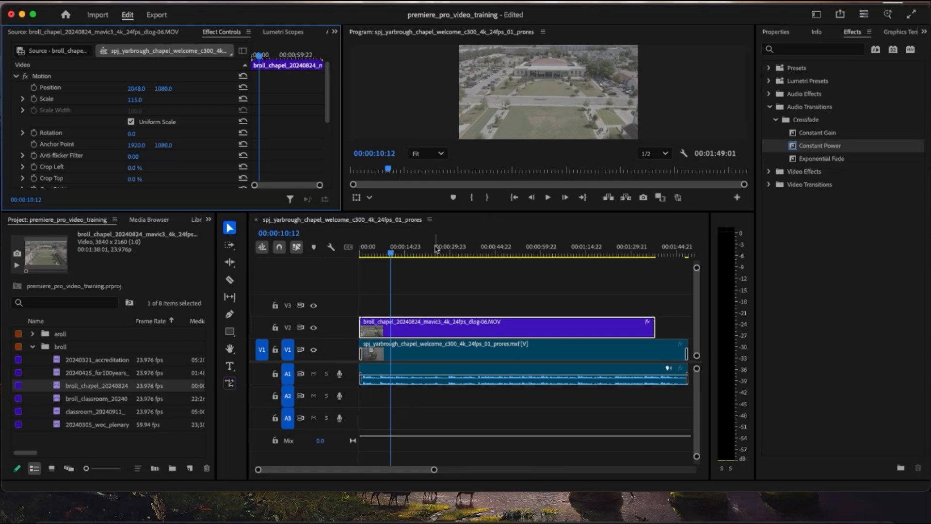
- Split the broll_chapel clip on V2 at about 23 seconds with the Razor tool and delete the part after the cut
{"action": "left_click_drag", "start_coordinate": [433, 251], "coordinate": [377, 252]}
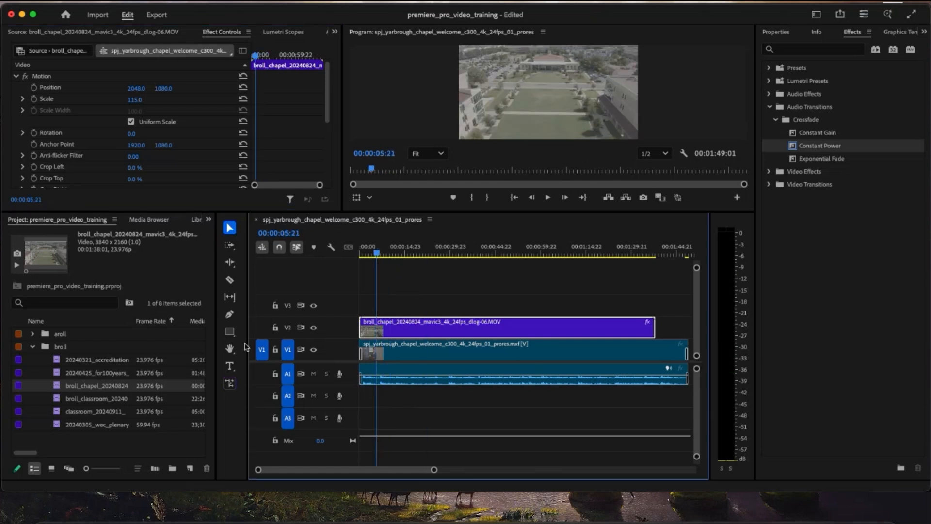
{"action": "left_click", "coordinate": [230, 279]}
{"action": "left_click", "coordinate": [429, 327]}
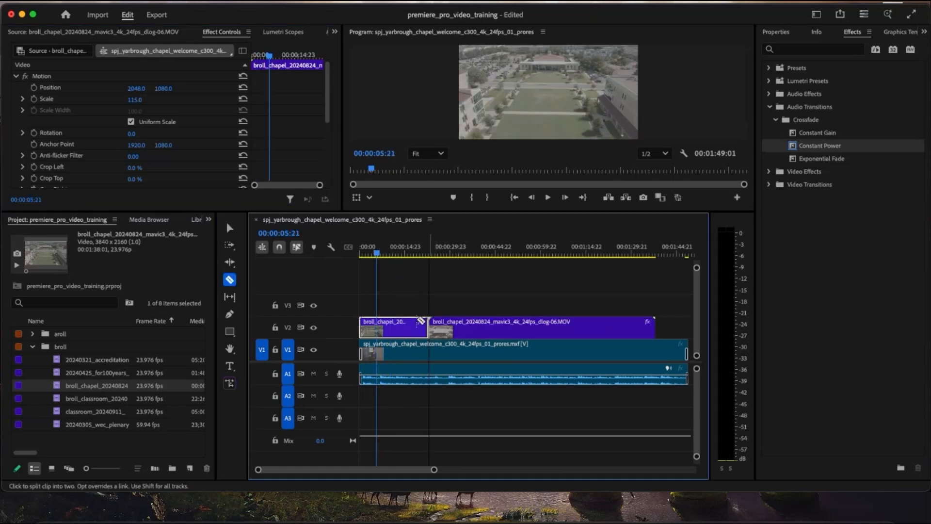
{"action": "key", "text": "v"}
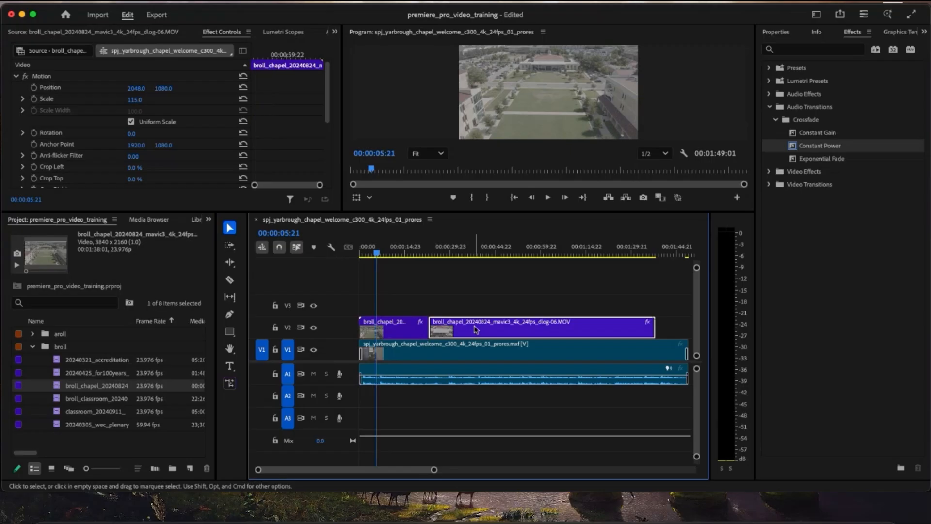
{"action": "key", "text": "Delete"}
- Shift the chapel welcome clip about one second later beneath the broll and return the playhead to the sequence start
{"action": "left_click", "coordinate": [410, 329]}
{"action": "left_click", "coordinate": [387, 349]}
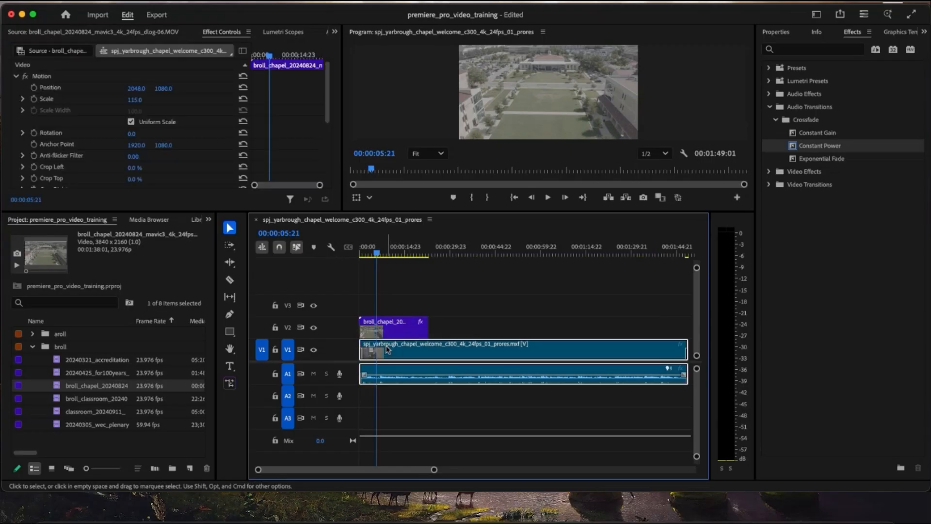
{"action": "left_click_drag", "start_coordinate": [385, 349], "coordinate": [389, 349]}
{"action": "left_click_drag", "start_coordinate": [377, 256], "coordinate": [341, 255]}
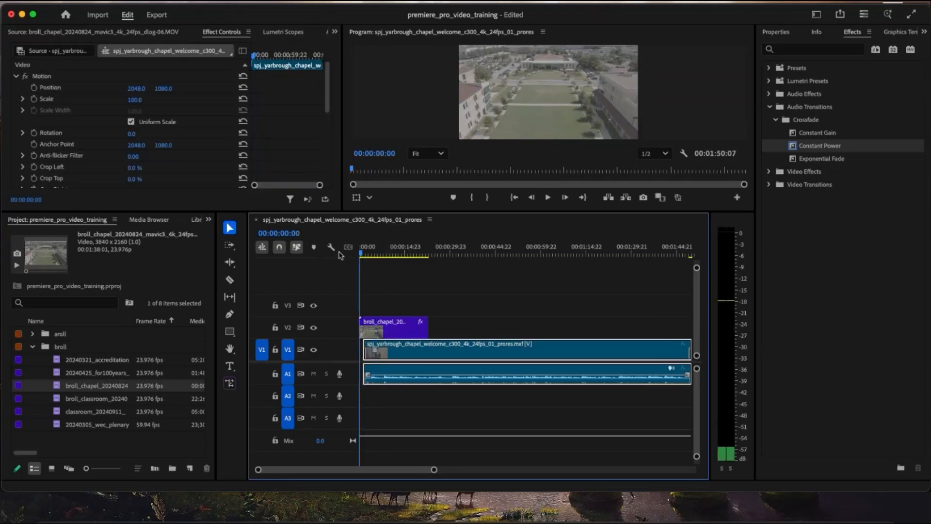
- Apply Cross Dissolve transitions to the start and end of the broll_chapel clip on V2 and play the sequence opening
{"action": "left_click", "coordinate": [770, 171]}
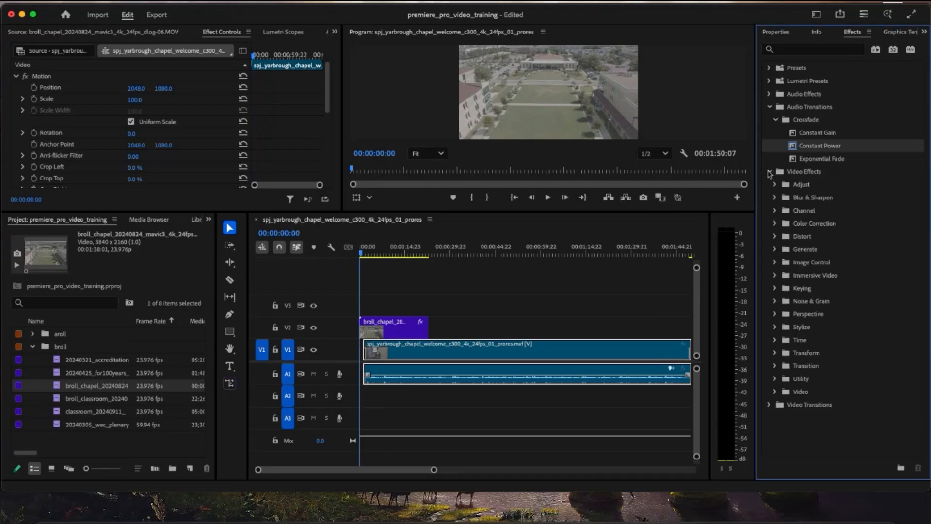
{"action": "left_click", "coordinate": [770, 173]}
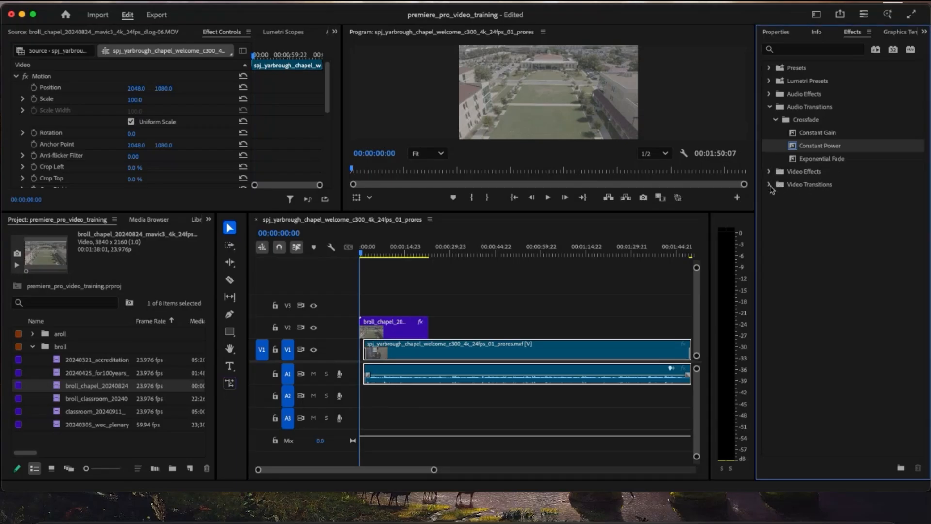
{"action": "left_click", "coordinate": [769, 184]}
{"action": "left_click_drag", "start_coordinate": [808, 223], "coordinate": [363, 334]}
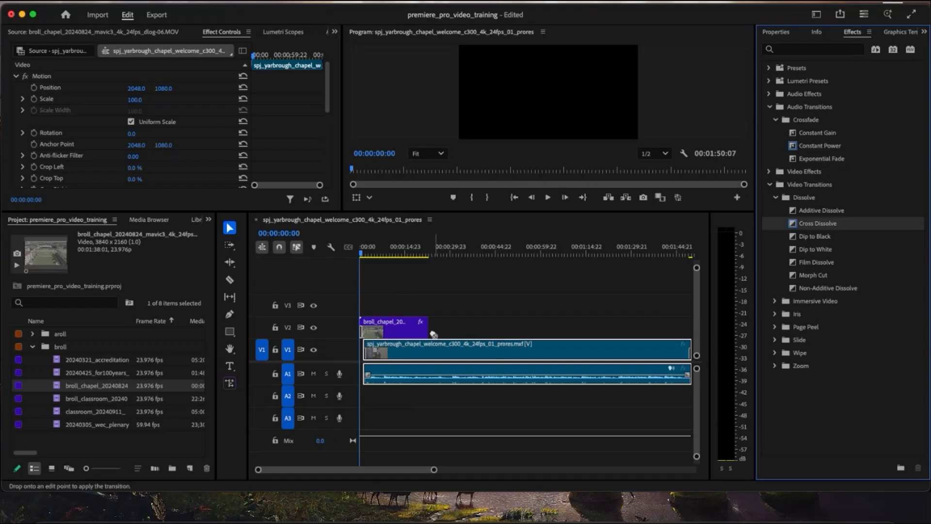
{"action": "key", "text": "space"}
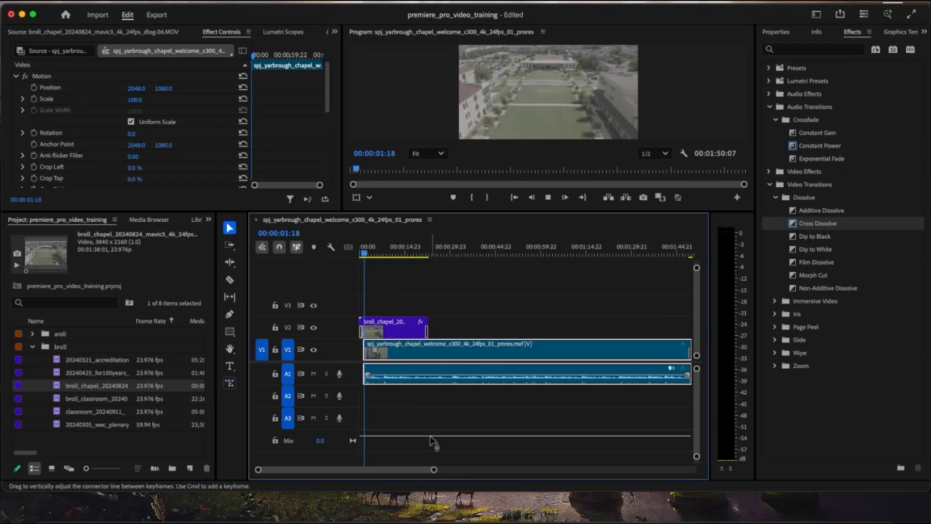
- Trim the start and end of the broll_chapel clip on V2 to a length of about nine seconds and play it back
{"action": "left_click_drag", "start_coordinate": [433, 471], "coordinate": [366, 469]}
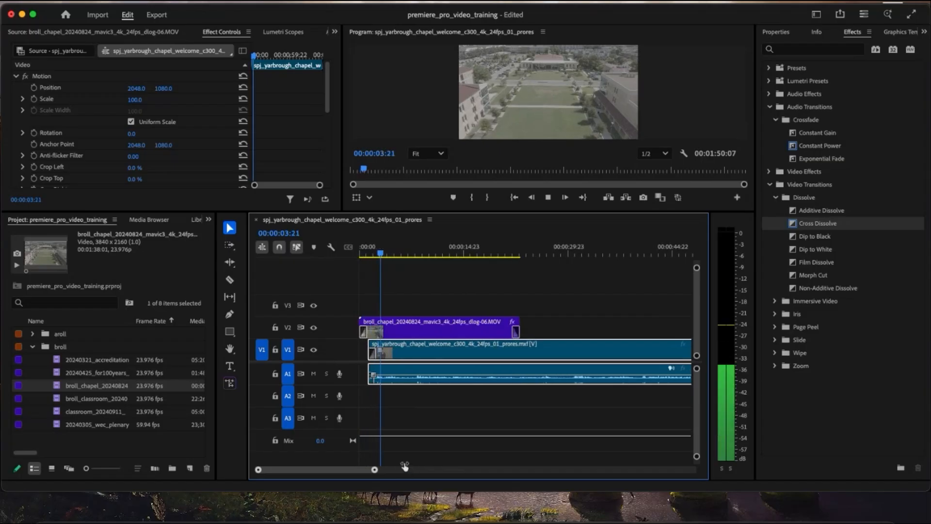
{"action": "key", "text": "space"}
{"action": "left_click_drag", "start_coordinate": [367, 316], "coordinate": [386, 324]}
{"action": "key", "text": "Home"}
{"action": "key", "text": "space"}
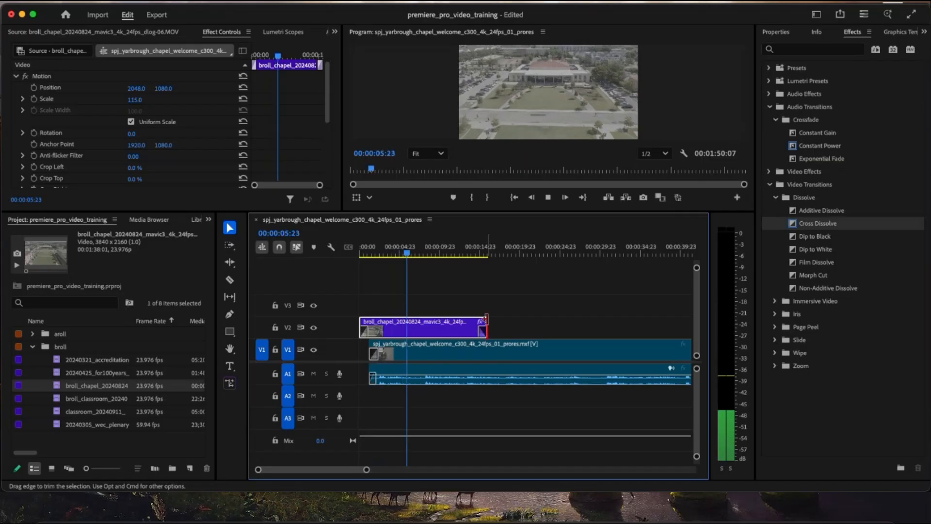
{"action": "left_click_drag", "start_coordinate": [487, 321], "coordinate": [437, 319]}
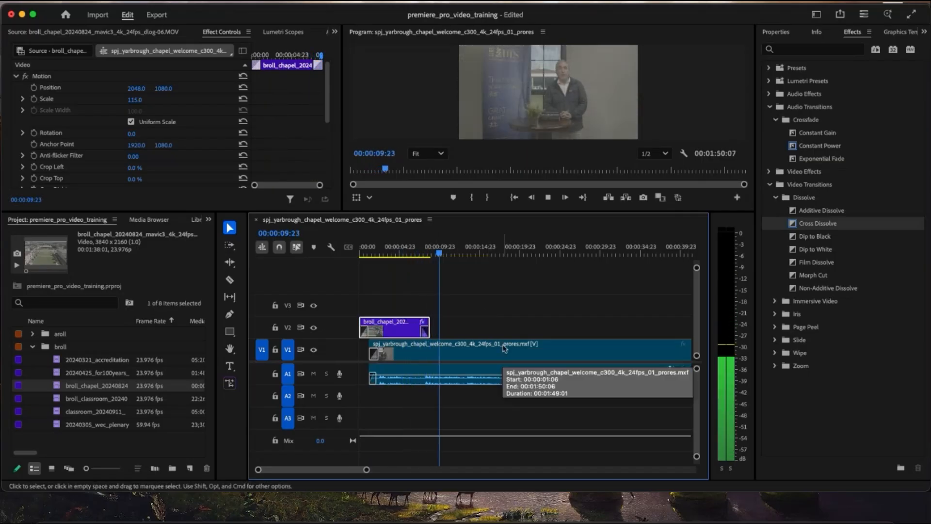
{"action": "key", "text": "space"}
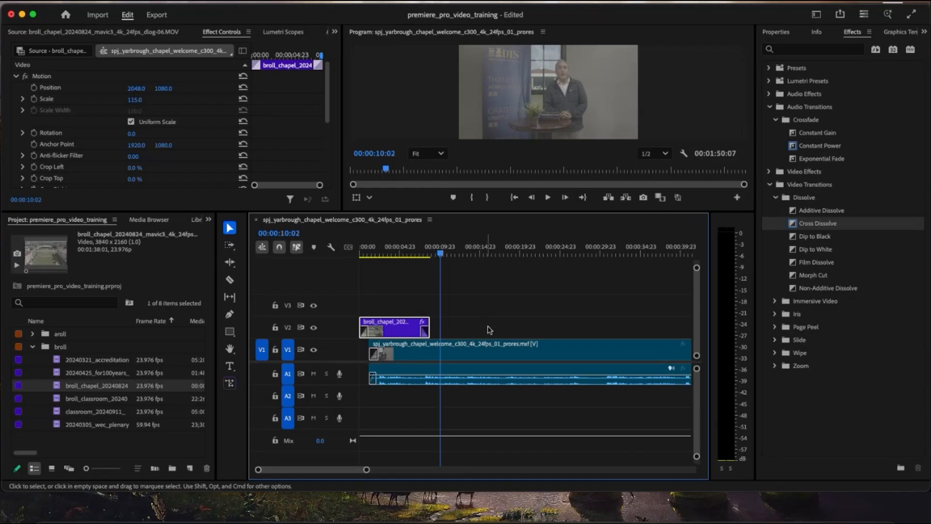
- Enlarge the program monitor area and show the Lumetri Color controls
{"action": "left_click", "coordinate": [924, 32]}
{"action": "left_click", "coordinate": [611, 283]}
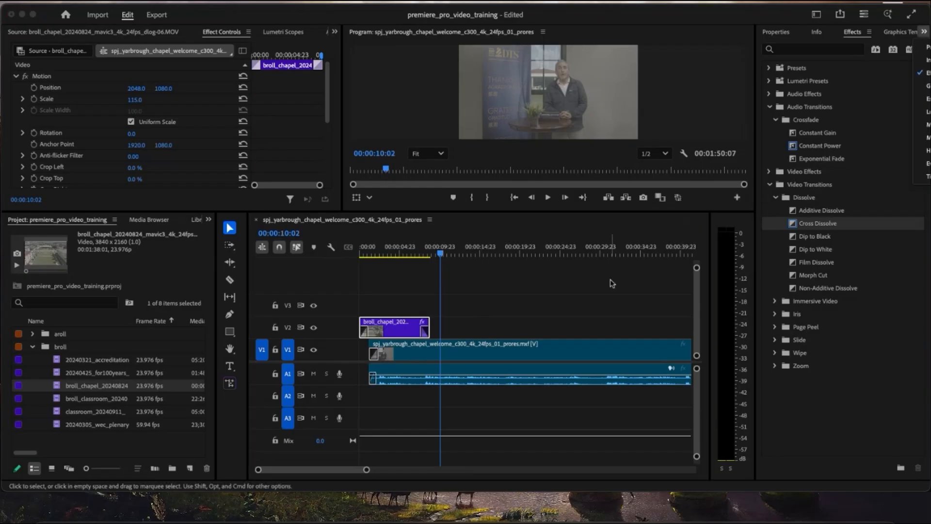
{"action": "left_click", "coordinate": [611, 283]}
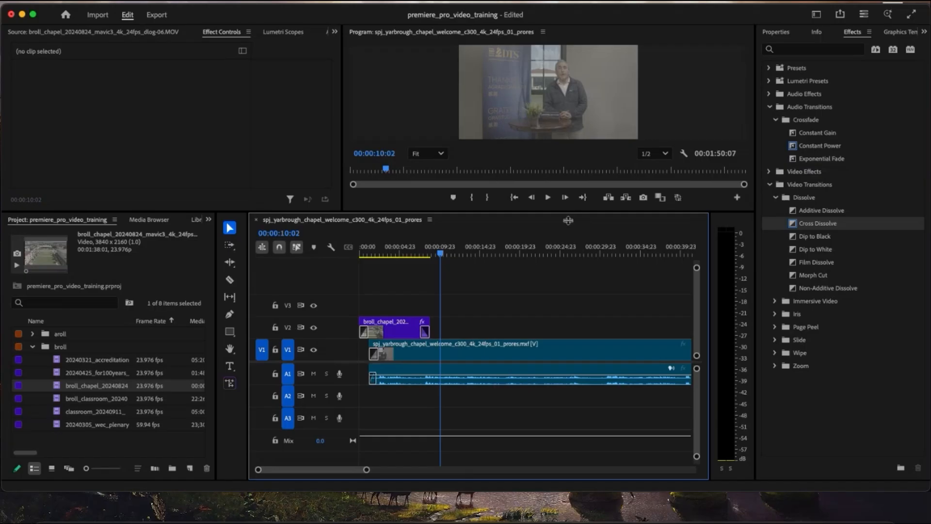
{"action": "left_click_drag", "start_coordinate": [569, 213], "coordinate": [568, 334]}
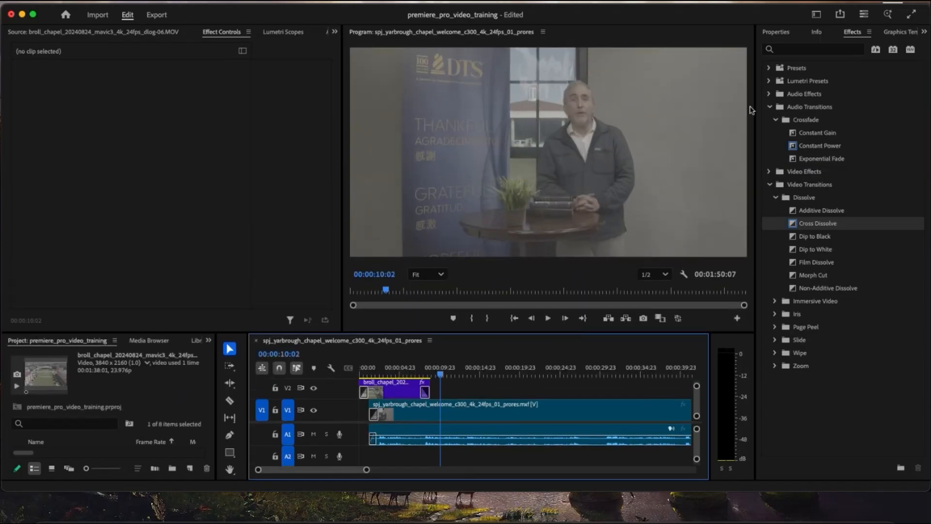
{"action": "left_click", "coordinate": [924, 31]}
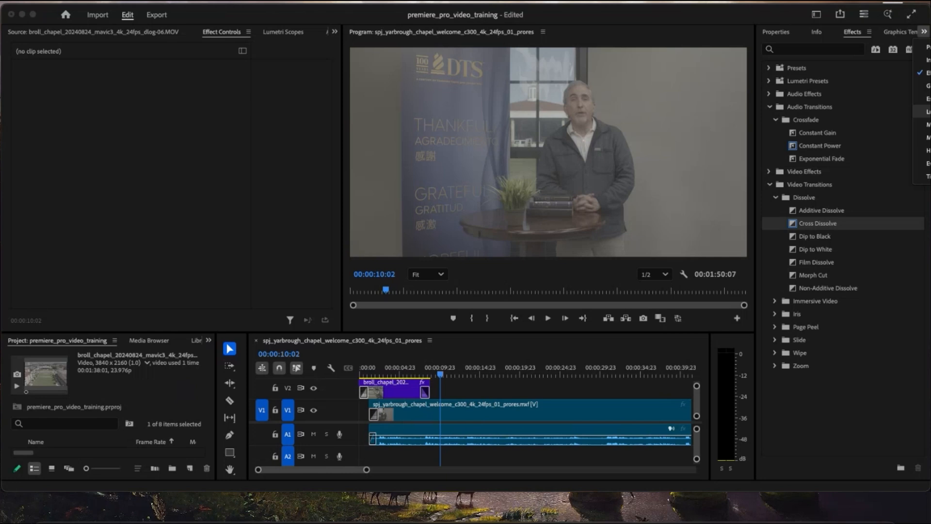
{"action": "left_click", "coordinate": [927, 111]}
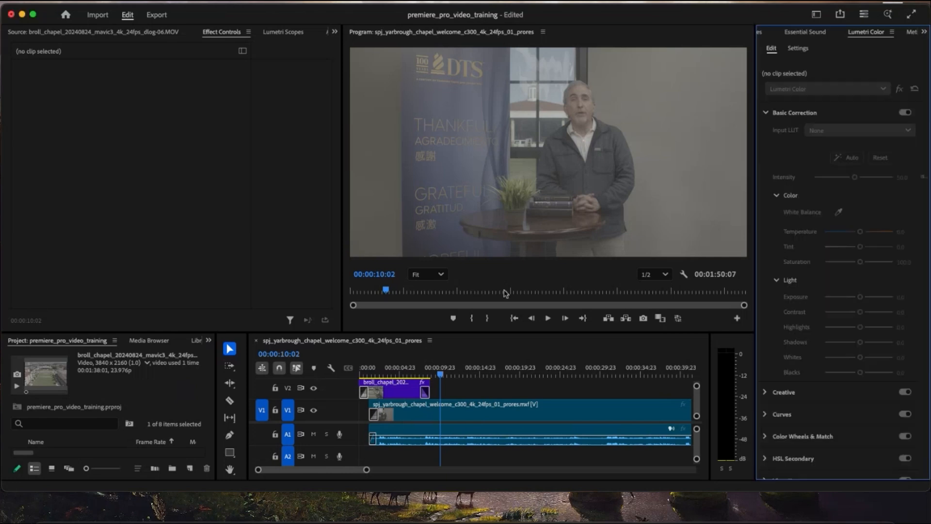
- View the drone clip for colour correction, and select the chapel welcome clip on V1 with the playhead at about 13 seconds
{"action": "left_click", "coordinate": [395, 389]}
{"action": "left_click", "coordinate": [401, 369]}
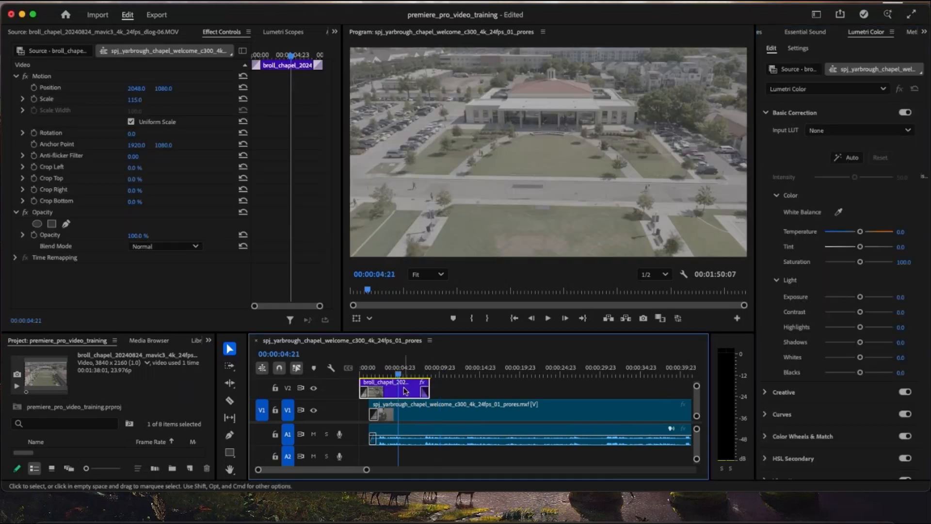
{"action": "left_click", "coordinate": [465, 369]}
{"action": "left_click", "coordinate": [458, 404]}
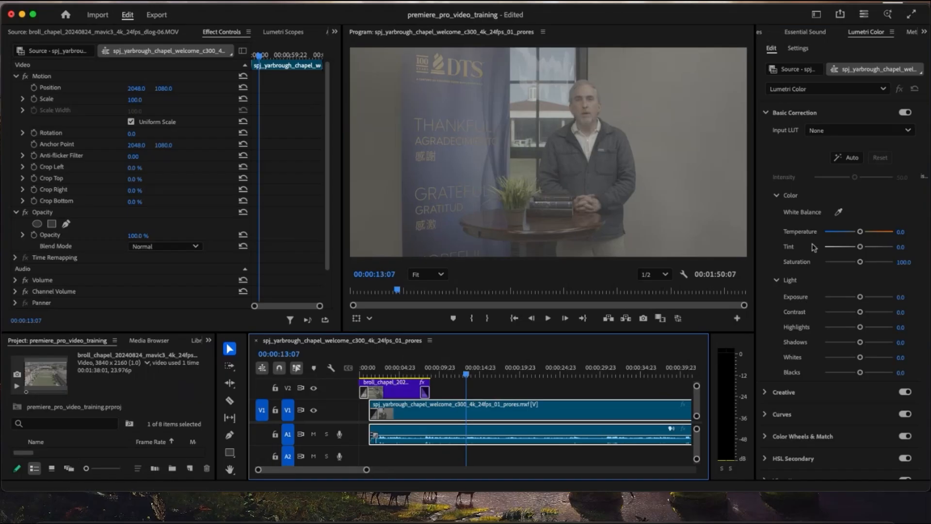
- Try correcting the chapel welcome clip's white balance with temperature 6.3 and tint -3.1, and by sampling the speaker's white shirt
{"action": "left_click_drag", "start_coordinate": [860, 232], "coordinate": [857, 246]}
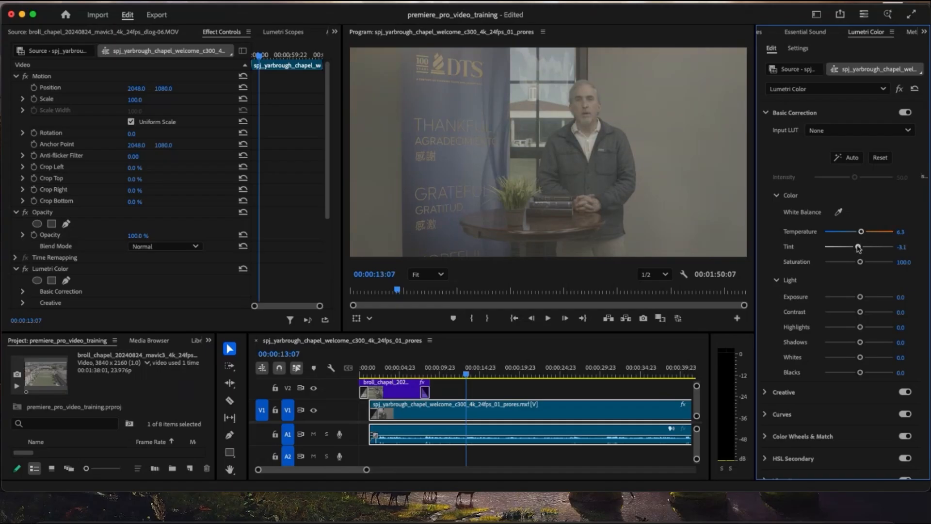
{"action": "left_click", "coordinate": [839, 212]}
{"action": "left_click", "coordinate": [596, 136]}
{"action": "left_click", "coordinate": [838, 212]}
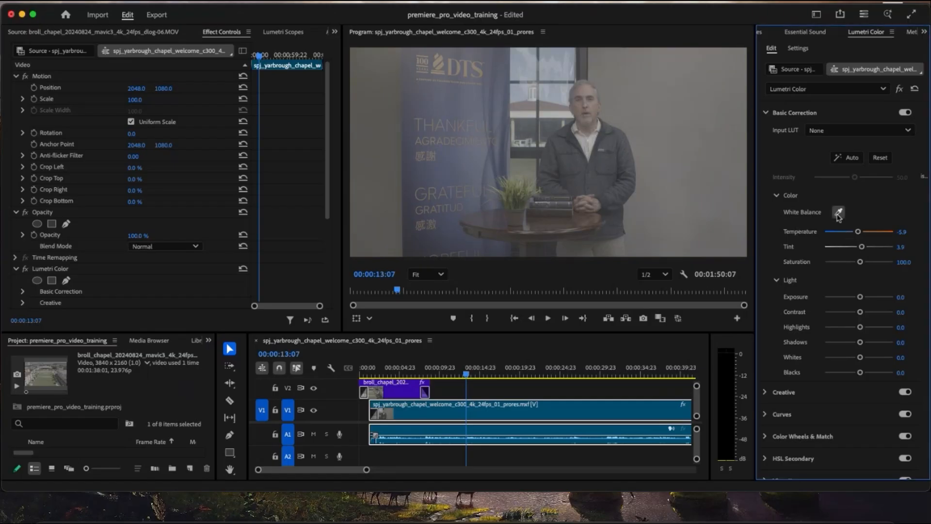
{"action": "left_click", "coordinate": [896, 209]}
{"action": "left_click", "coordinate": [861, 232]}
- Set the welcome clip's basic correction to temperature -6.3, tint 4.7, saturation 185.9, contrast 43.8, shadows -1.6 and whites 43.8
{"action": "left_click_drag", "start_coordinate": [859, 234], "coordinate": [858, 252]}
{"action": "left_click_drag", "start_coordinate": [860, 262], "coordinate": [858, 233]}
{"action": "left_click_drag", "start_coordinate": [860, 312], "coordinate": [874, 357]}
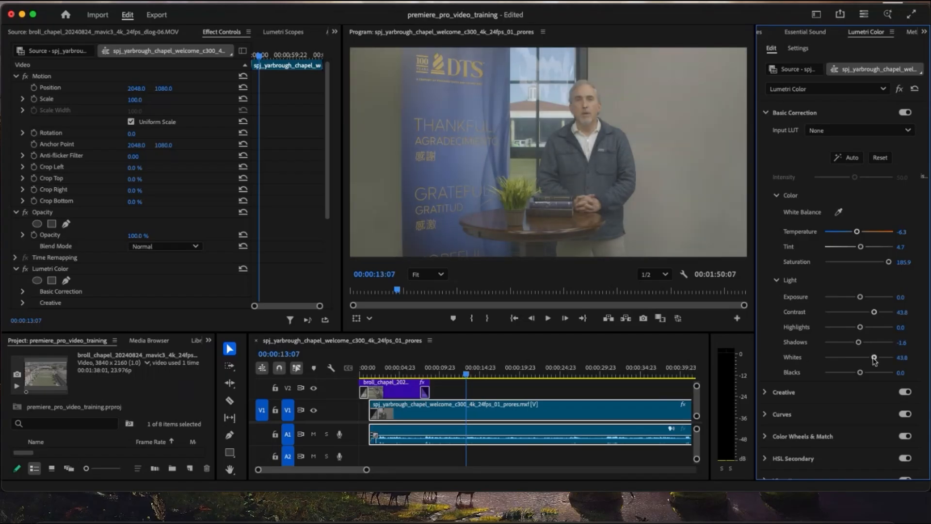
- Using the Lumetri Scopes, set the welcome clip's blacks to -84.4, whites to 78.1, temperature to -4.7 and tint to 14.1
{"action": "left_click", "coordinate": [286, 33]}
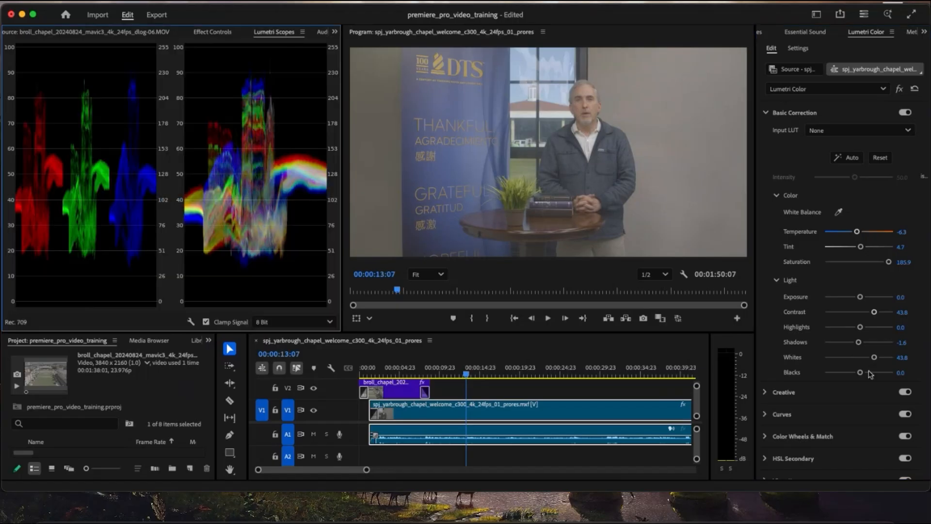
{"action": "left_click_drag", "start_coordinate": [860, 372], "coordinate": [829, 374]}
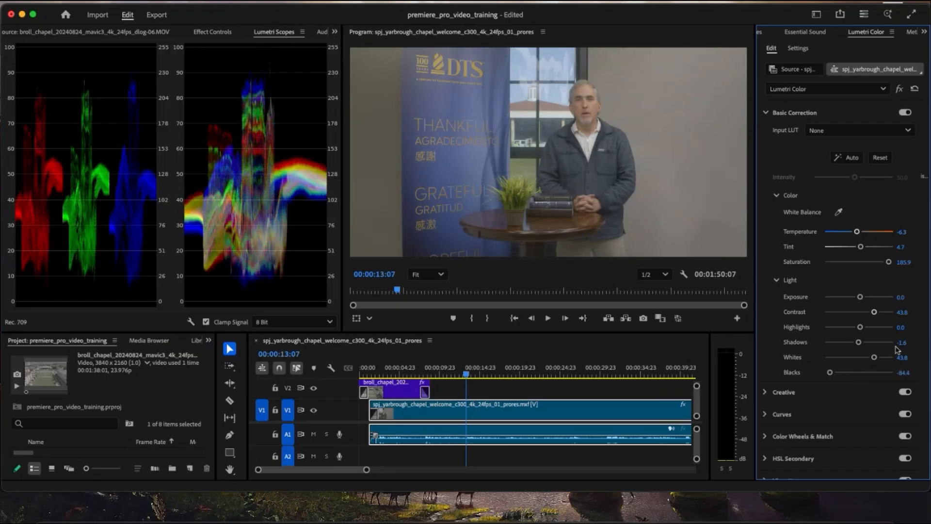
{"action": "left_click_drag", "start_coordinate": [874, 357], "coordinate": [886, 357]}
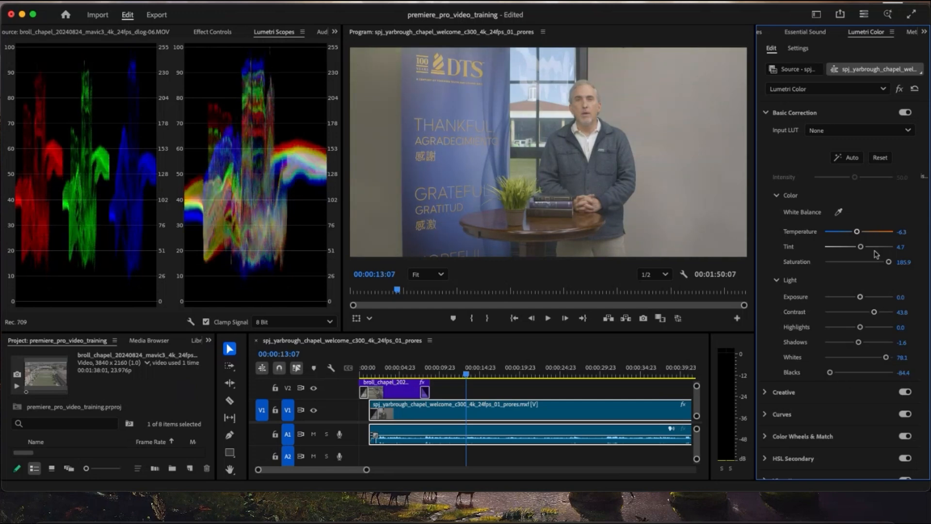
{"action": "left_click_drag", "start_coordinate": [857, 232], "coordinate": [865, 248]}
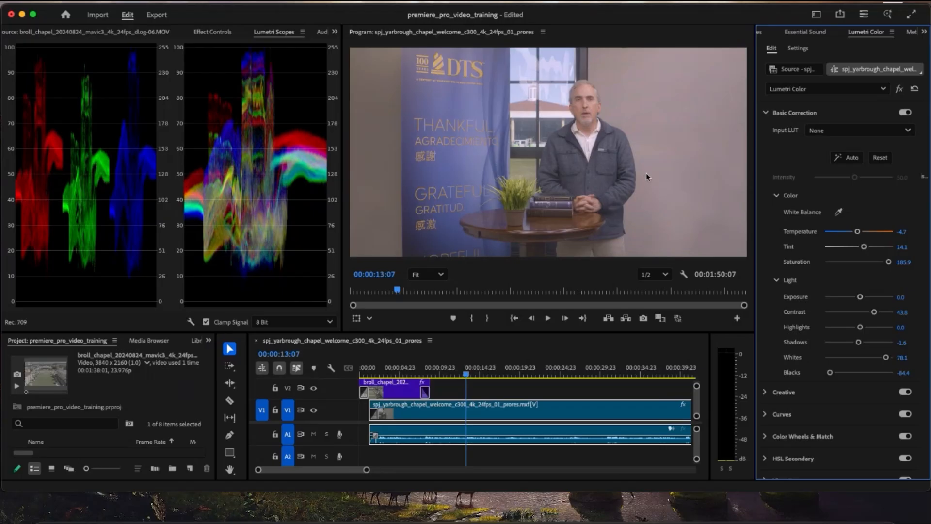
{"action": "left_click", "coordinate": [899, 89]}
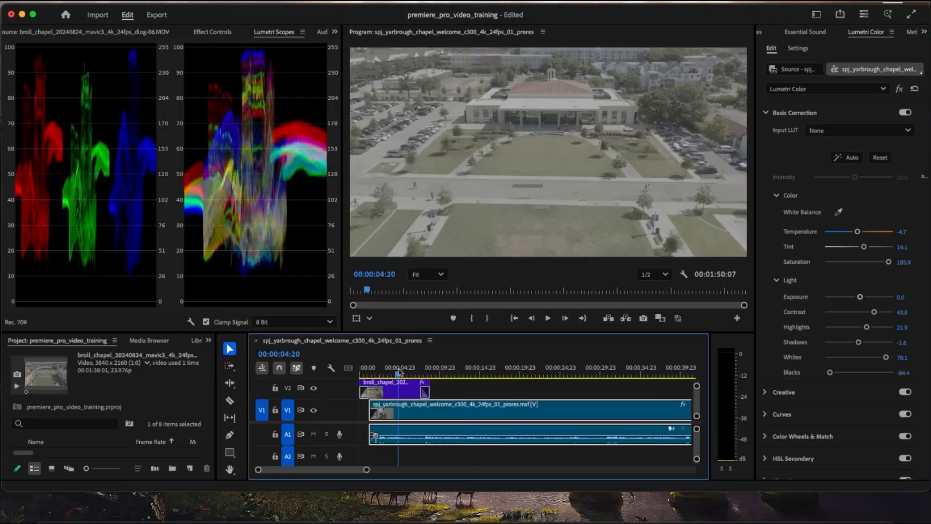
- Sample the chapel building for the drone clip's white balance and set exposure 0.9, contrast 84.4, highlights -35.9, shadows -73.4, whites 28.1 and saturation 187.5
{"action": "left_click", "coordinate": [395, 388]}
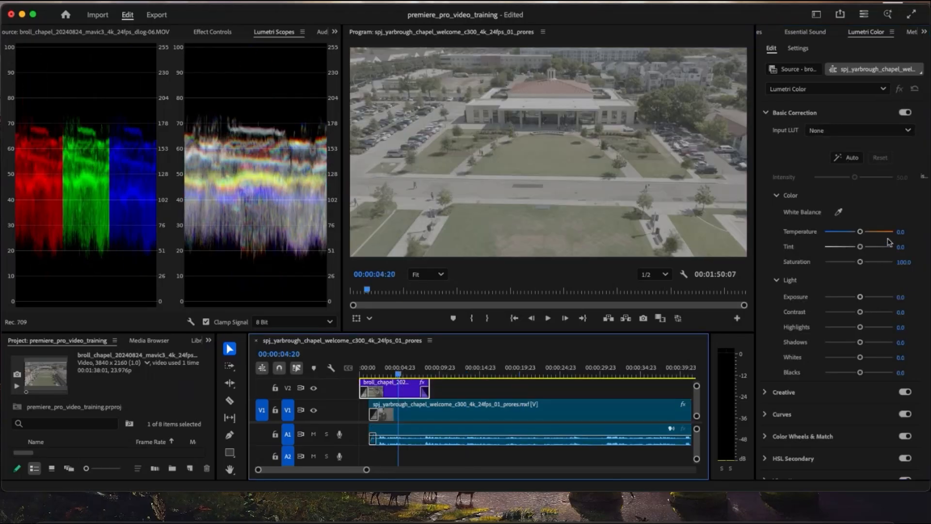
{"action": "left_click", "coordinate": [838, 212]}
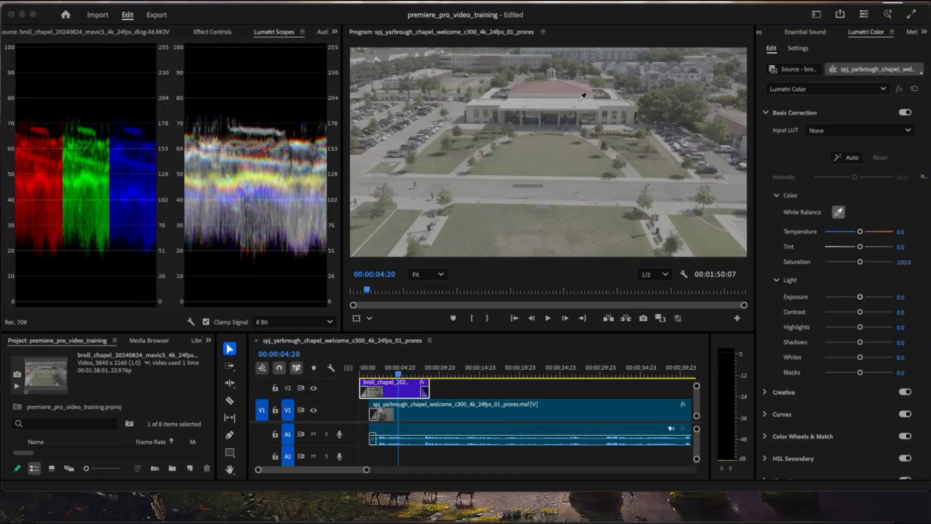
{"action": "left_click", "coordinate": [567, 98]}
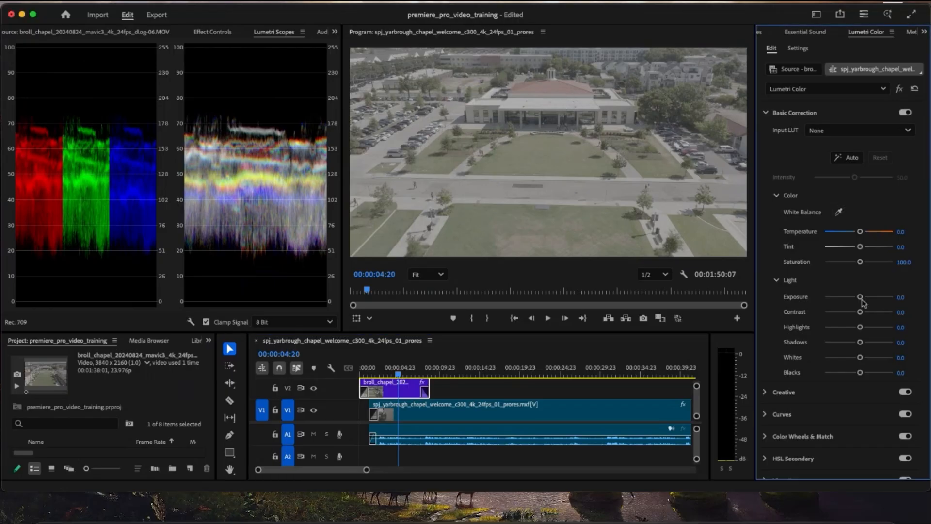
{"action": "left_click_drag", "start_coordinate": [860, 297], "coordinate": [865, 297]}
{"action": "left_click_drag", "start_coordinate": [862, 343], "coordinate": [846, 328]}
{"action": "left_click_drag", "start_coordinate": [860, 262], "coordinate": [881, 262]}
{"action": "left_click_drag", "start_coordinate": [859, 312], "coordinate": [880, 312]}
{"action": "left_click_drag", "start_coordinate": [882, 262], "coordinate": [888, 263]}
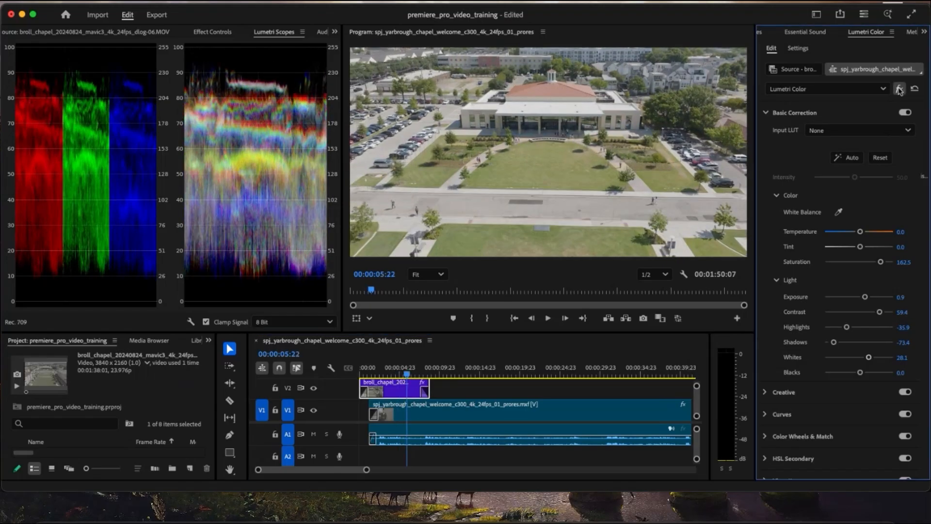
- Toggle the drone clip's Lumetri Color effect to compare before and after, and scrub past the clip's end to view the graded welcome clip
{"action": "left_click", "coordinate": [898, 89]}
{"action": "left_click", "coordinate": [899, 89]}
{"action": "left_click", "coordinate": [899, 89]}
{"action": "left_click", "coordinate": [898, 90]}
{"action": "left_click", "coordinate": [899, 89]}
{"action": "left_click", "coordinate": [898, 90]}
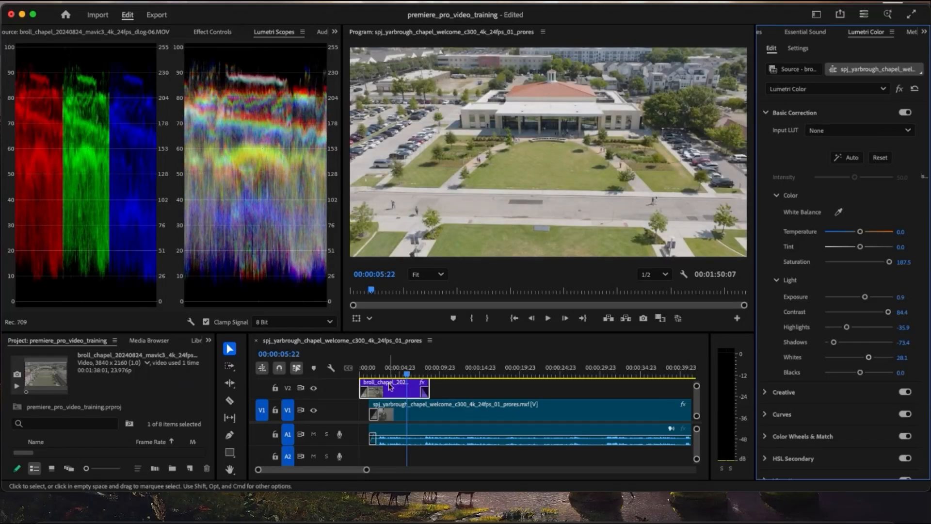
{"action": "left_click", "coordinate": [447, 377]}
{"action": "mouse_move", "coordinate": [447, 378]}
{"action": "left_mouse_down"}
{"action": "mouse_move", "coordinate": [426, 382]}
{"action": "mouse_move", "coordinate": [438, 384]}
{"action": "left_mouse_up"}
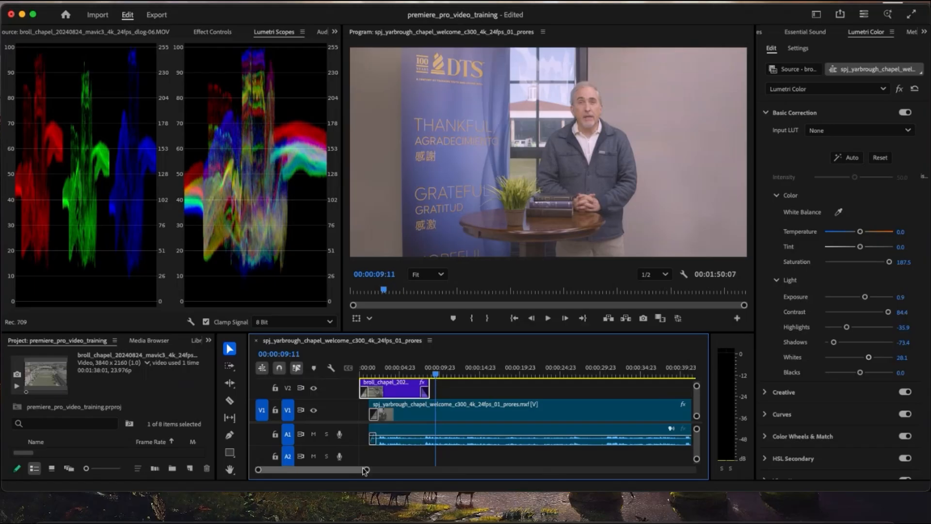
- Show the whole sequence in the timeline with the welcome clip selected, and enlarge the audio meters and timeline area
{"action": "left_click_drag", "start_coordinate": [368, 469], "coordinate": [472, 469]}
{"action": "left_click", "coordinate": [481, 399]}
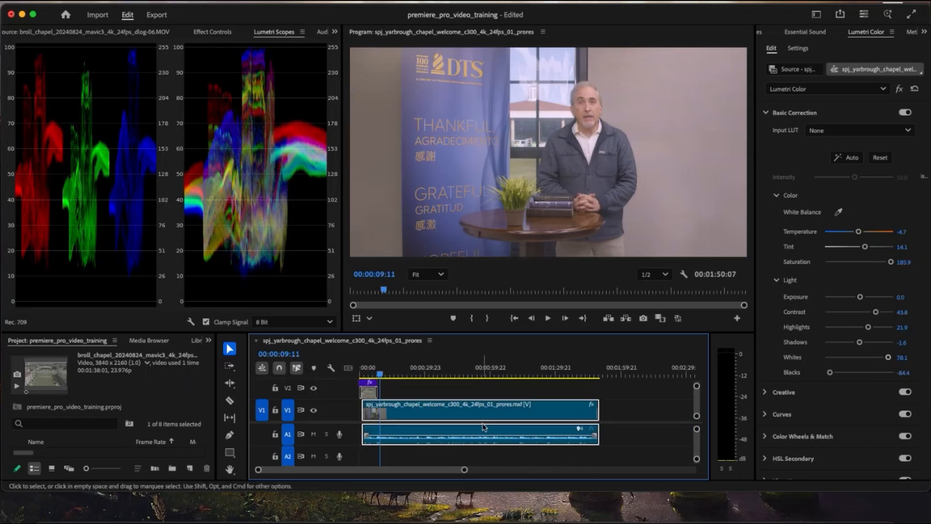
{"action": "left_click_drag", "start_coordinate": [709, 354], "coordinate": [627, 354]}
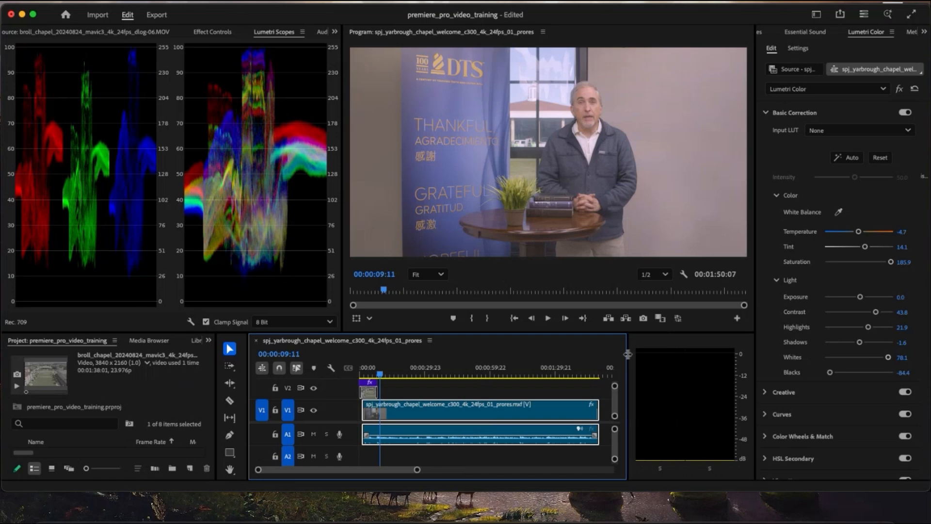
{"action": "left_click_drag", "start_coordinate": [679, 333], "coordinate": [679, 209]}
- Play the welcome clip from about 00:01:06 to check its audio level, and enlarge track A1 with the playhead at 00:00:32:09
{"action": "left_click", "coordinate": [505, 247]}
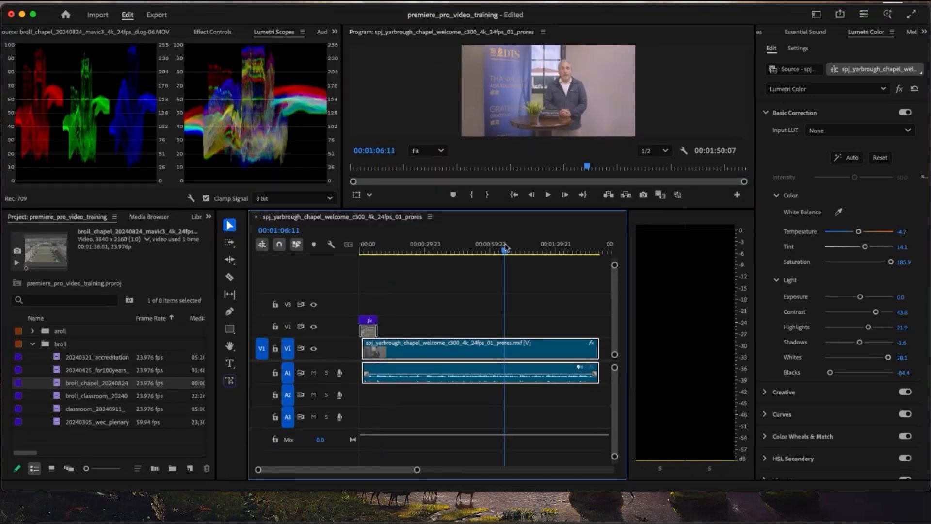
{"action": "key", "text": "space"}
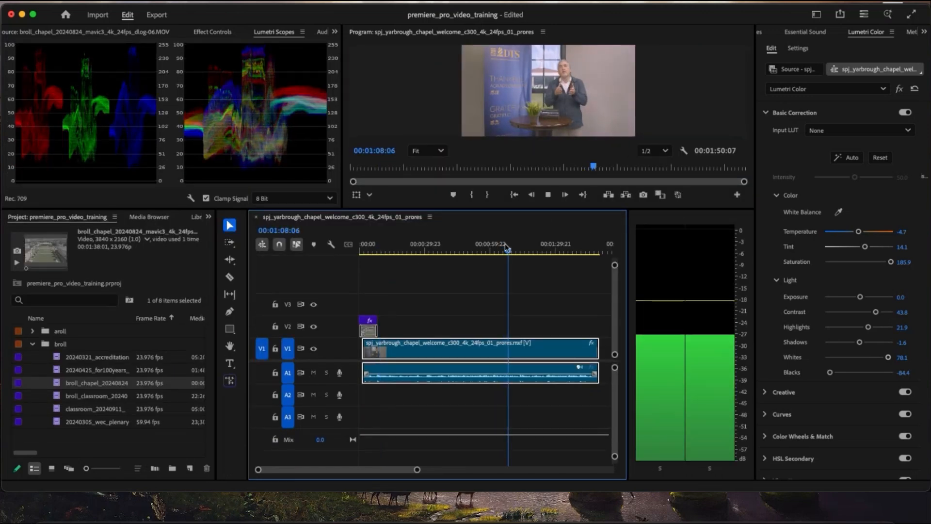
{"action": "key", "text": "space"}
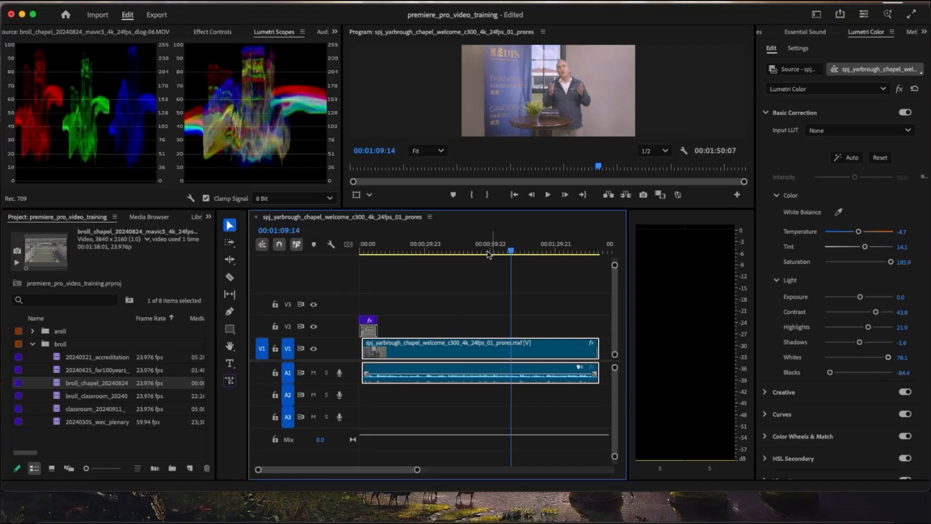
{"action": "left_click", "coordinate": [431, 250]}
{"action": "mouse_move", "coordinate": [615, 368]}
{"action": "left_mouse_down"}
{"action": "mouse_move", "coordinate": [618, 396]}
{"action": "mouse_move", "coordinate": [616, 356]}
{"action": "left_mouse_up"}
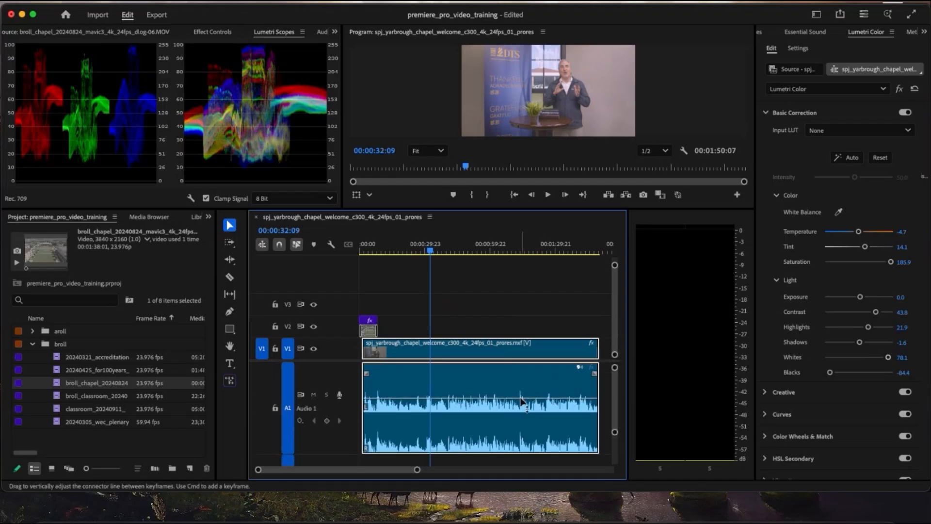
- Raise the welcome clip's audio level by 15 dB on track A1 and play it from 00:00:32:09 to check
{"action": "mouse_move", "coordinate": [513, 401]}
{"action": "left_mouse_down"}
{"action": "mouse_move", "coordinate": [514, 388]}
{"action": "mouse_move", "coordinate": [513, 400]}
{"action": "left_mouse_up"}
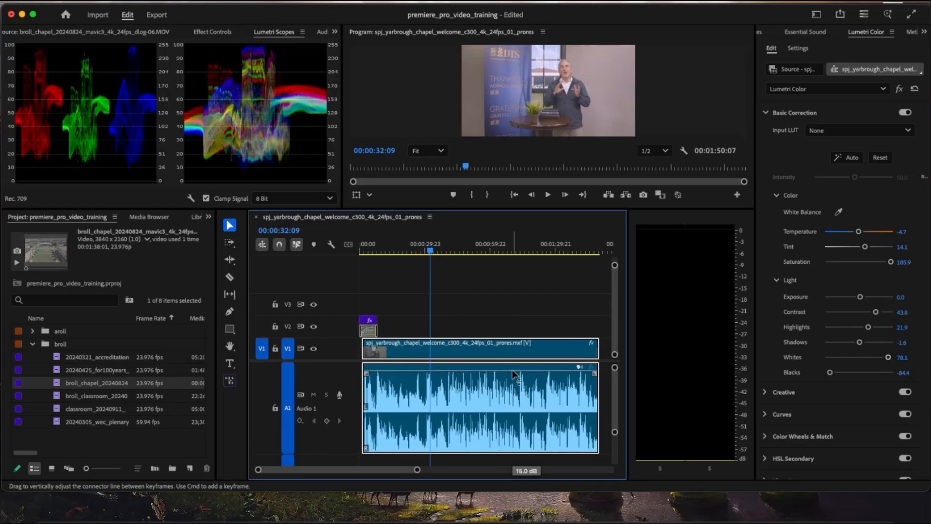
{"action": "key", "text": "space"}
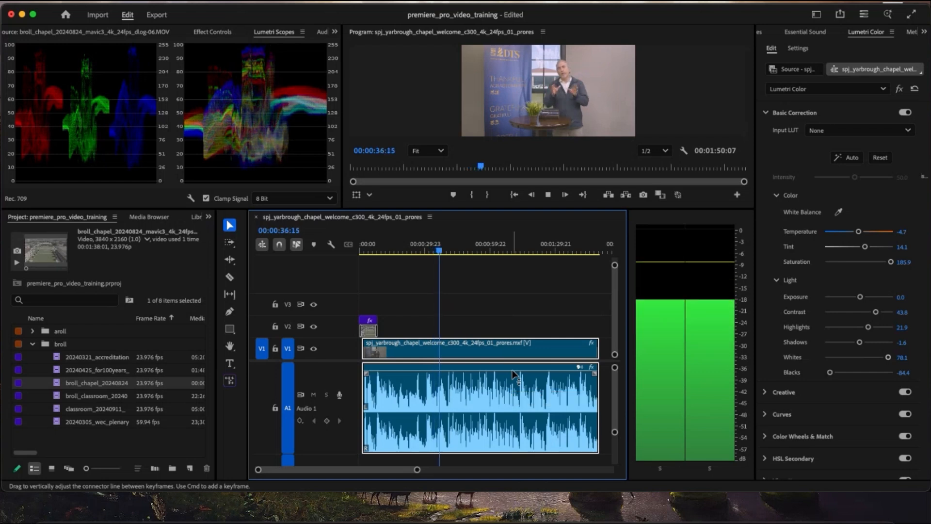
{"action": "key", "text": "space"}
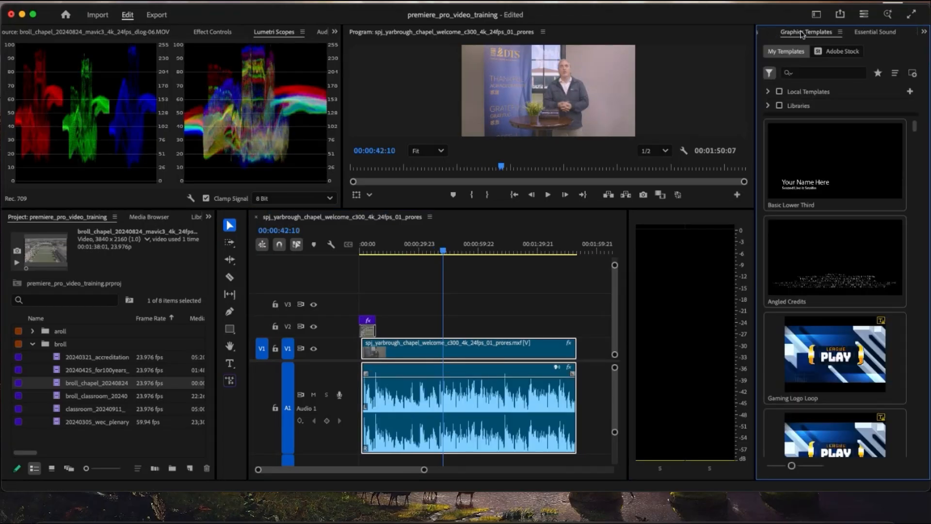
- Show the effects list, return the playhead to 00:00:00:00, and enlarge the program monitor and the timeline's width
{"action": "left_click", "coordinate": [774, 33]}
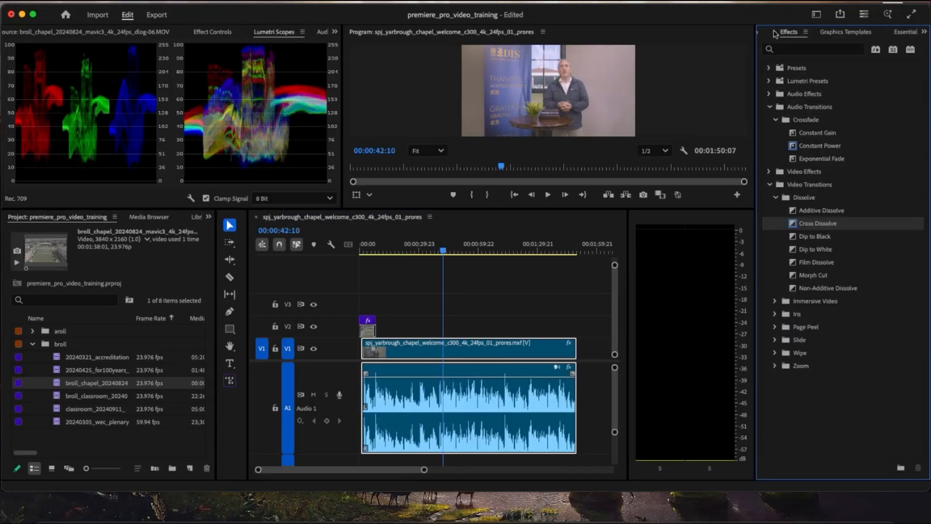
{"action": "left_click", "coordinate": [530, 321]}
{"action": "left_click_drag", "start_coordinate": [446, 249], "coordinate": [359, 247]}
{"action": "left_click_drag", "start_coordinate": [516, 210], "coordinate": [516, 294]}
{"action": "left_click_drag", "start_coordinate": [630, 336], "coordinate": [701, 335]}
{"action": "left_click_drag", "start_coordinate": [443, 336], "coordinate": [344, 332]}
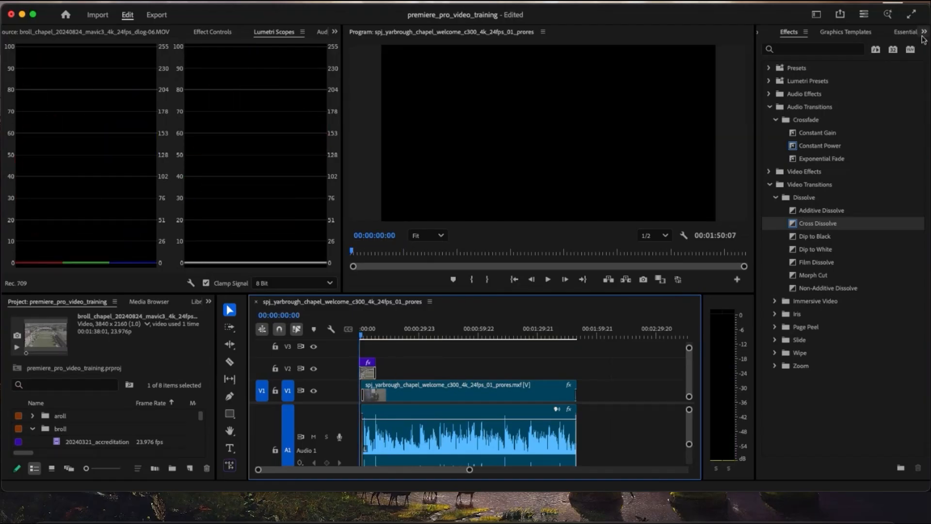
- Place the Basic Lower Third graphics template on track V2 after the drone clip and view it at 00:00:13:15
{"action": "left_click", "coordinate": [924, 33]}
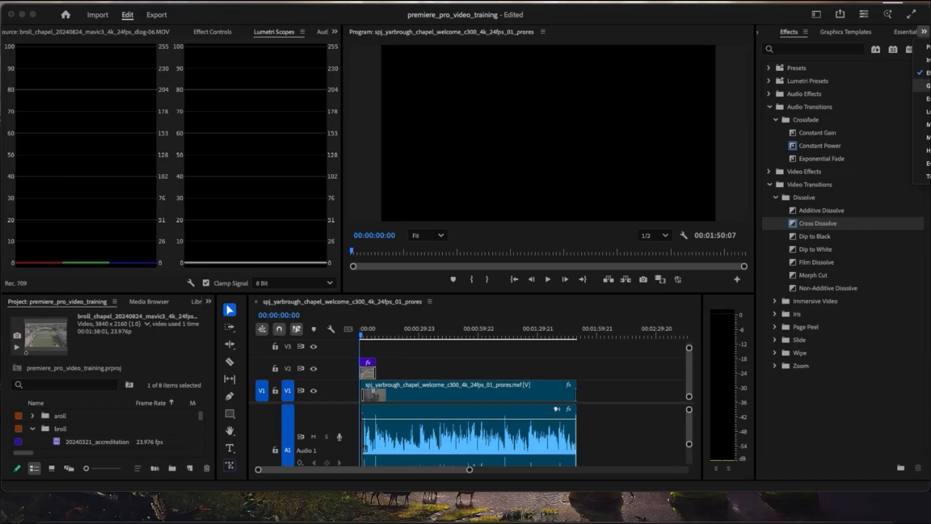
{"action": "left_click", "coordinate": [926, 86]}
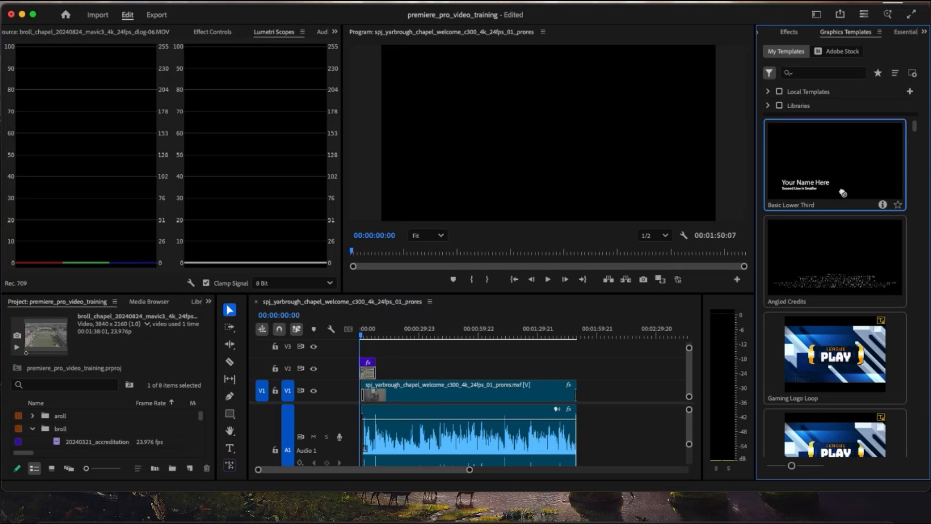
{"action": "left_click_drag", "start_coordinate": [477, 325], "coordinate": [386, 371]}
{"action": "left_click", "coordinate": [387, 330]}
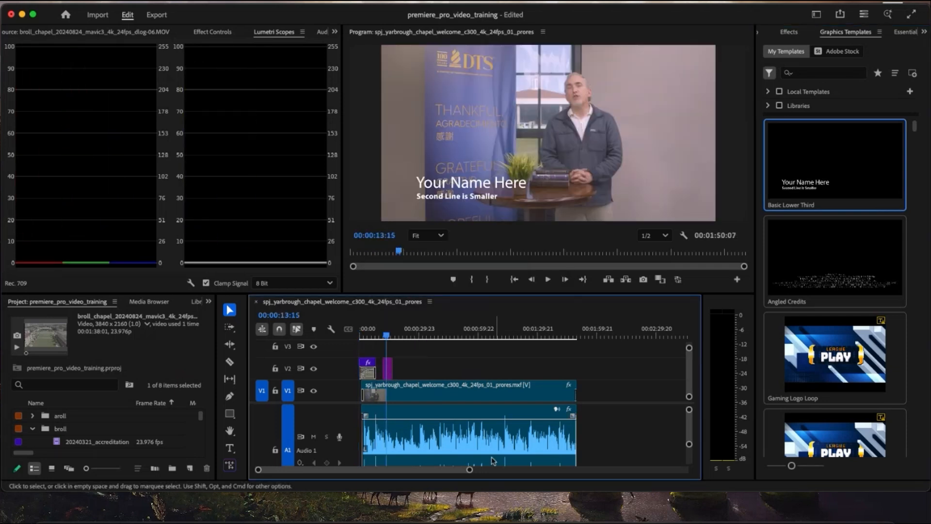
- Move the lower-third graphic earlier on V2 so it starts at 00:00:09:19, and activate the Type tool
{"action": "left_click_drag", "start_coordinate": [469, 470], "coordinate": [409, 471]}
{"action": "left_click_drag", "start_coordinate": [538, 372], "coordinate": [509, 372]}
{"action": "key", "text": "t"}
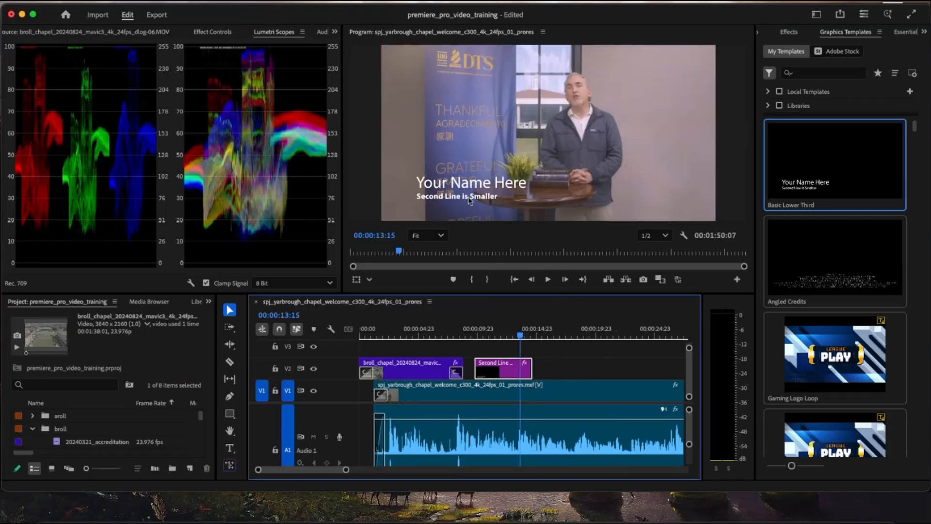
{"action": "left_click", "coordinate": [464, 183]}
{"action": "type", "text": "Dr"}
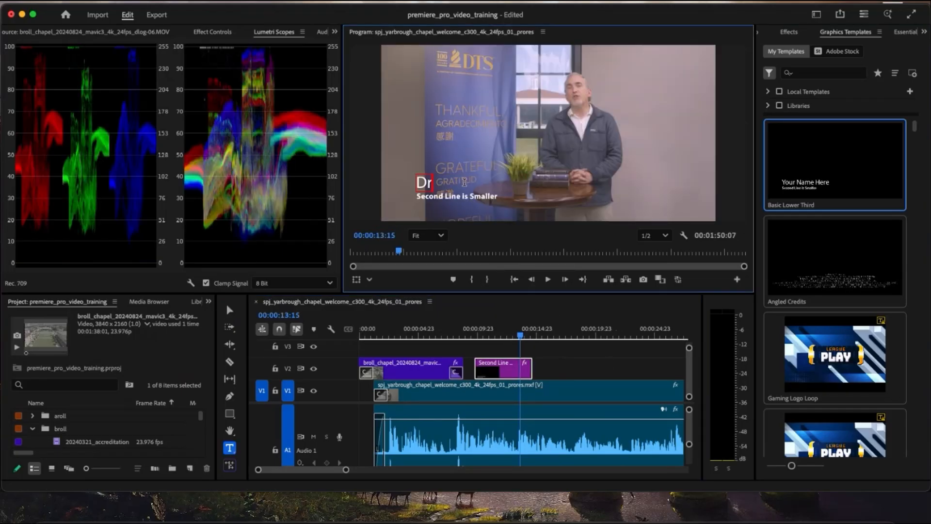
{"action": "type", "text": ". Mark Yarb"}
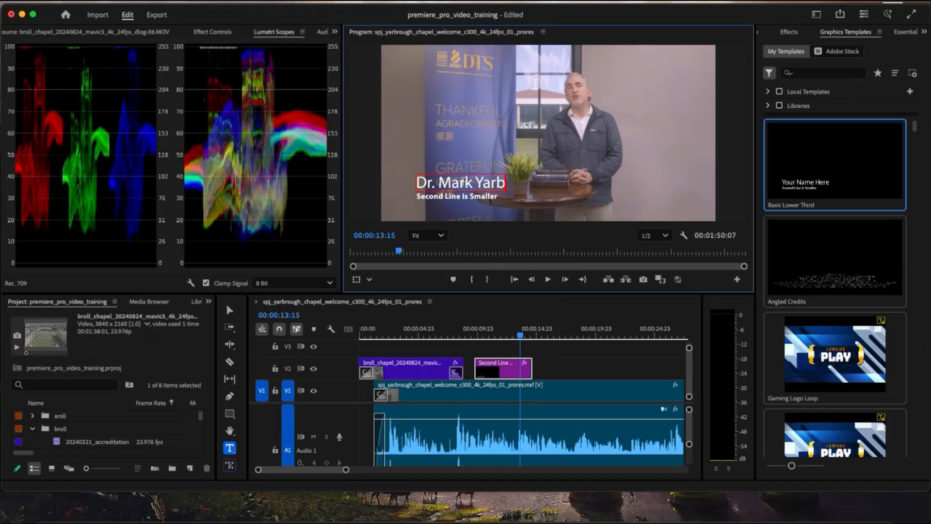
{"action": "type", "text": "orough"}
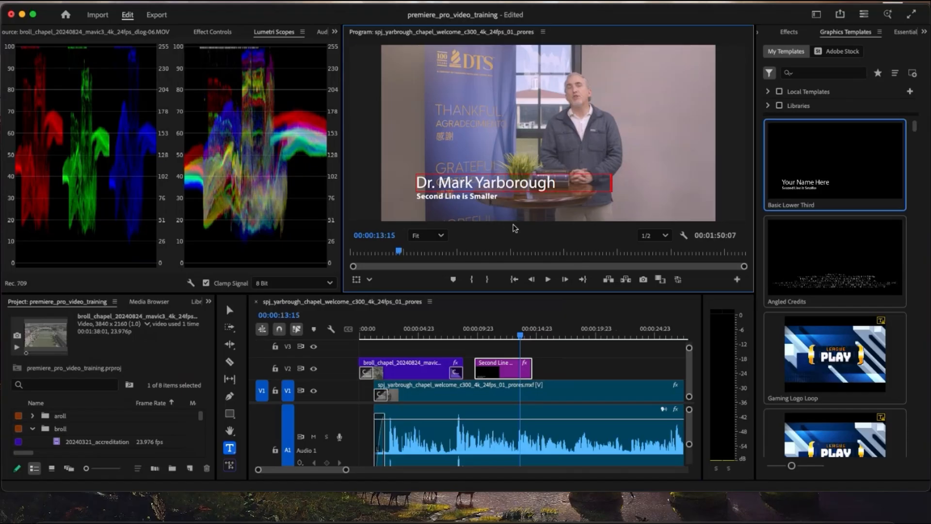
{"action": "key", "text": "super+z"}
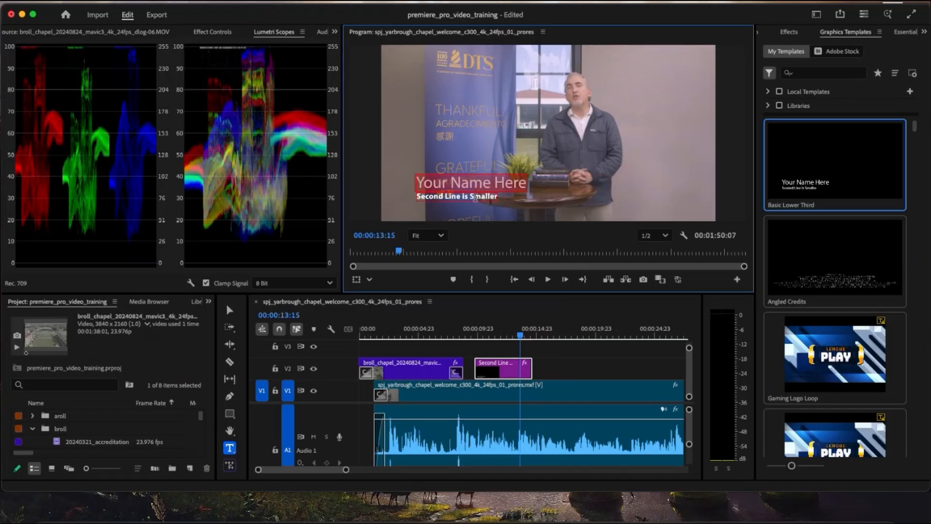
- Replace the lower third's name line with the speaker's title and full name, and its second line with "President of DTS"
{"action": "type", "text": "Dr"}
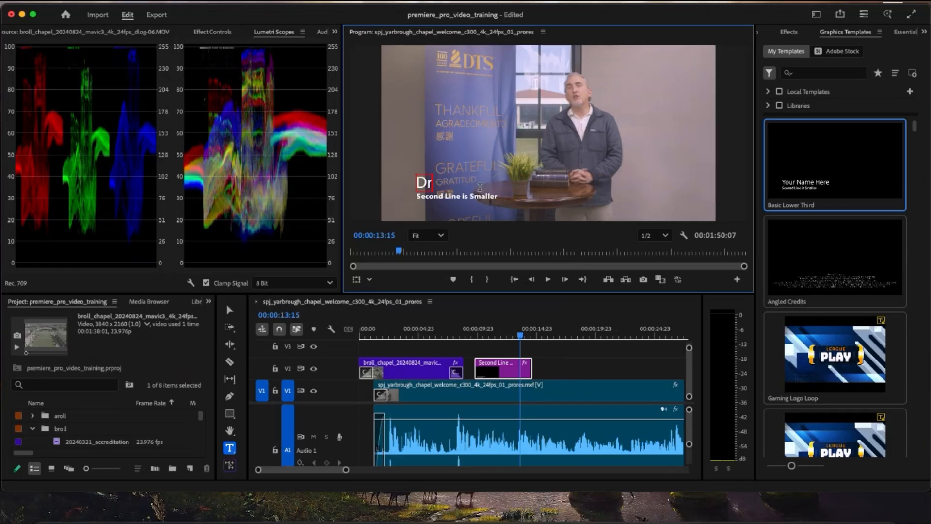
{"action": "type", "text": ". Mark Yarb"}
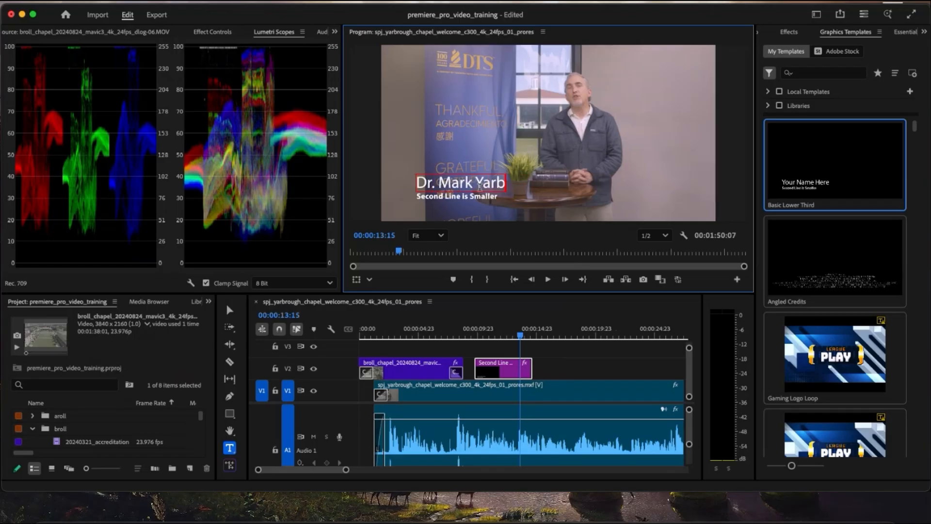
{"action": "type", "text": "orough"}
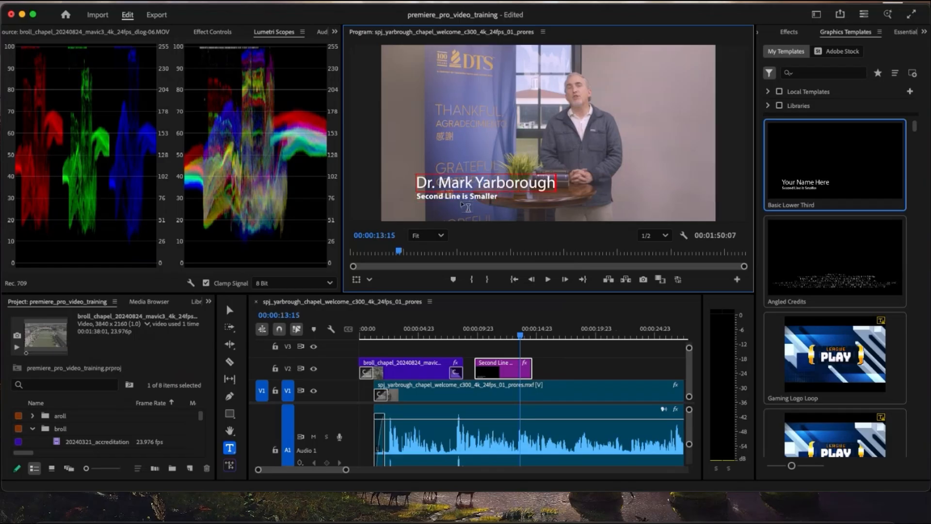
{"action": "left_click_drag", "start_coordinate": [416, 196], "coordinate": [461, 195]}
{"action": "type", "text": "Pre"}
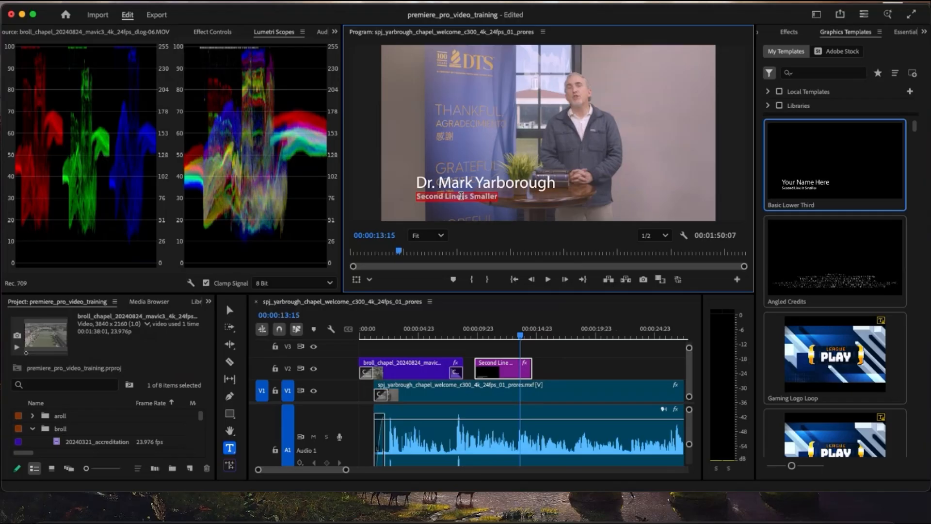
{"action": "type", "text": "sident of DTS"}
- Scrub back over the lower third to 00:00:10:15 and open the text properties of its "President of DTS" line
{"action": "left_click", "coordinate": [497, 335]}
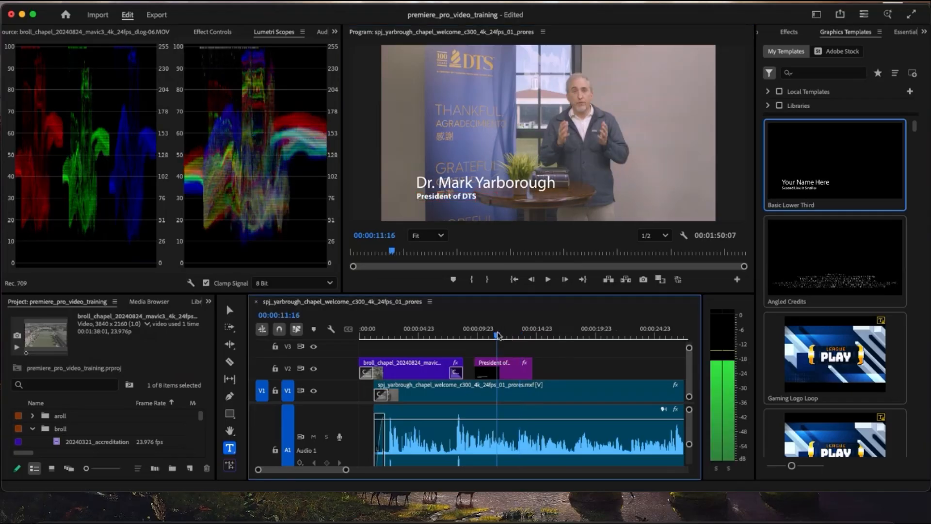
{"action": "left_click_drag", "start_coordinate": [499, 334], "coordinate": [487, 335]}
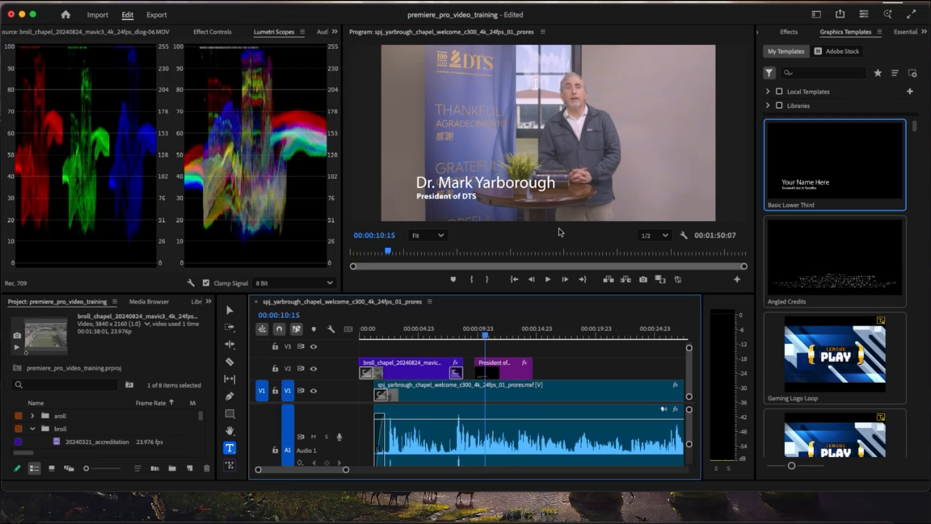
{"action": "left_click", "coordinate": [789, 32]}
{"action": "left_click", "coordinate": [923, 33]}
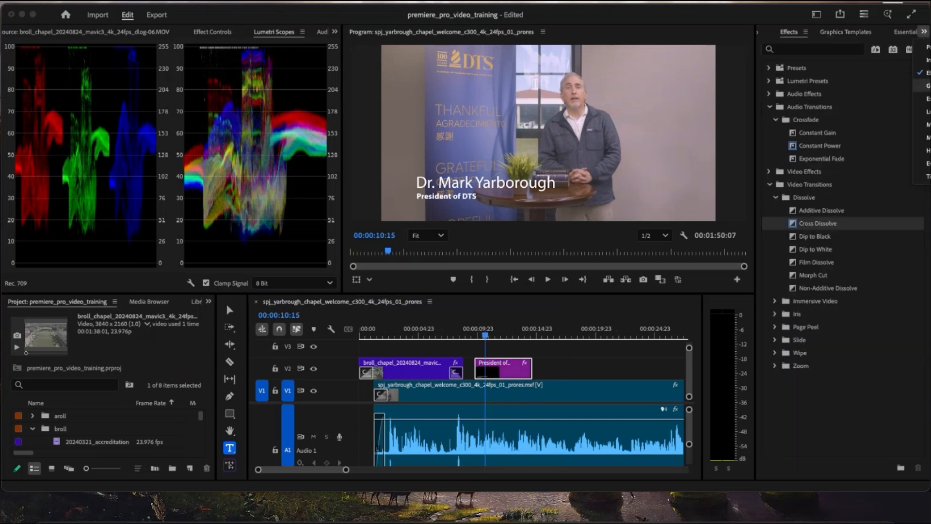
{"action": "left_click", "coordinate": [584, 353]}
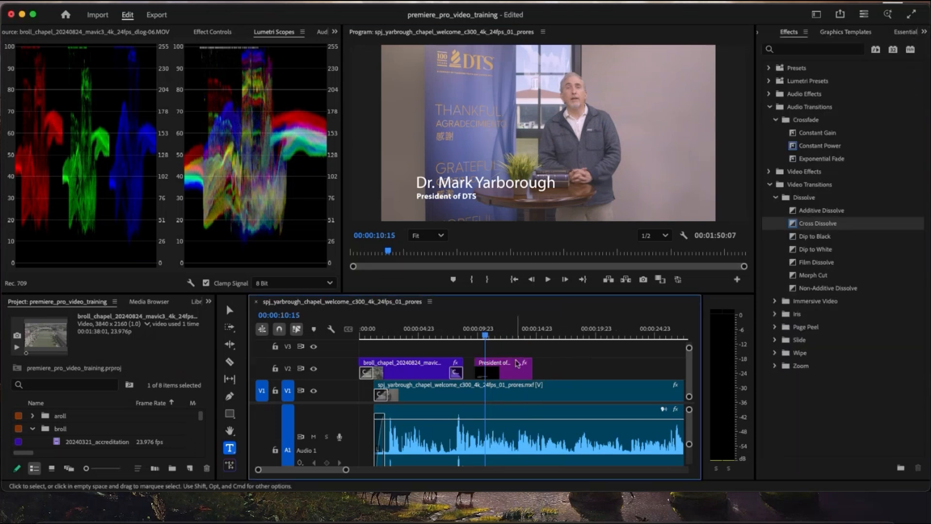
{"action": "left_click", "coordinate": [515, 368]}
{"action": "left_click", "coordinate": [830, 72]}
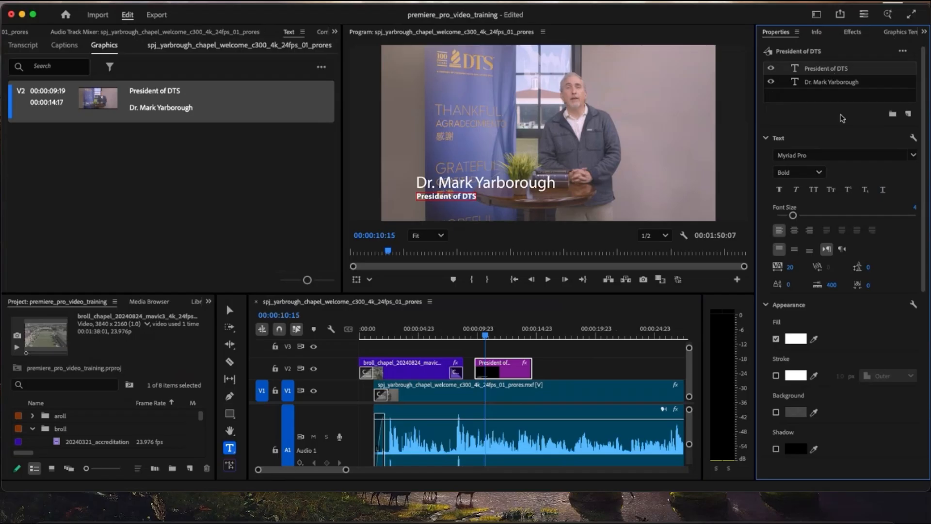
- Try a font size of 12 on the "President of DTS" line and undo it
{"action": "left_click_drag", "start_coordinate": [793, 216], "coordinate": [823, 215]}
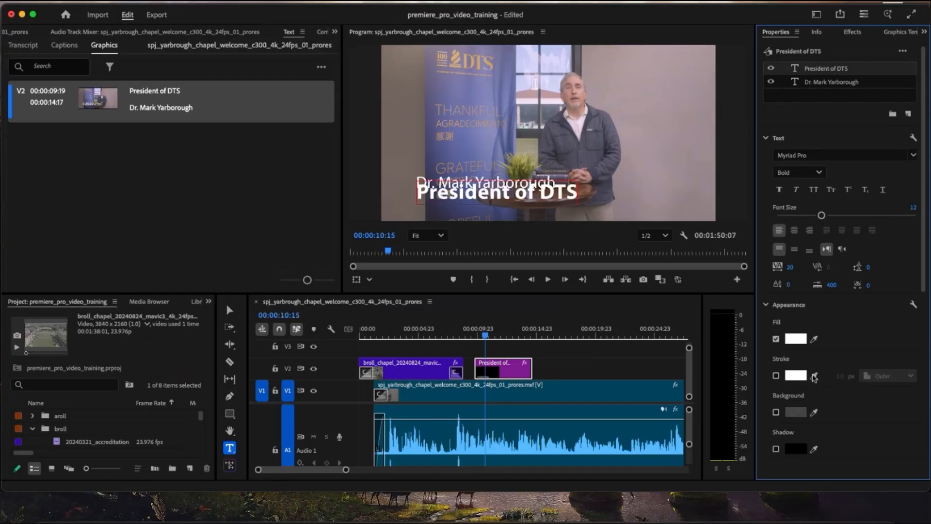
{"action": "key", "text": "super+z"}
- Try a dark background behind the "President of DTS" line, adjusting its opacity, padding and corner rounding
{"action": "left_click", "coordinate": [776, 410]}
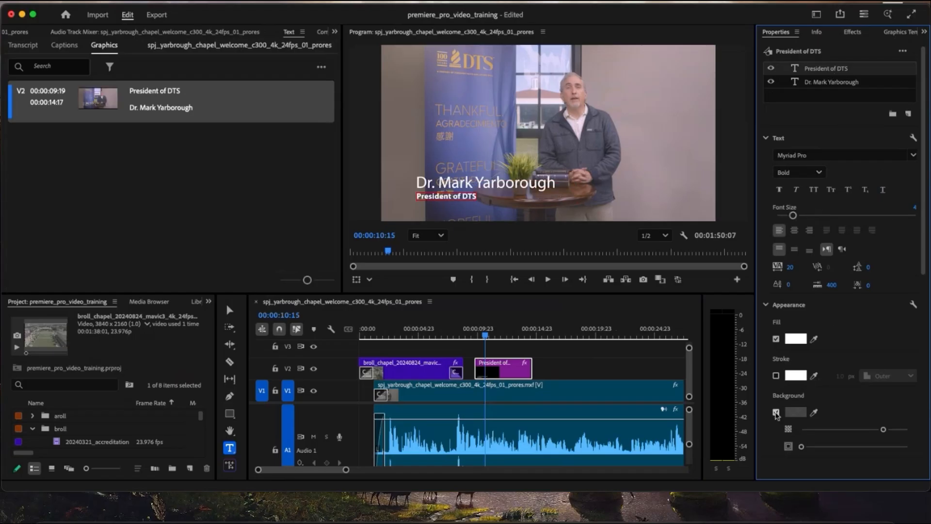
{"action": "left_click", "coordinate": [798, 416]}
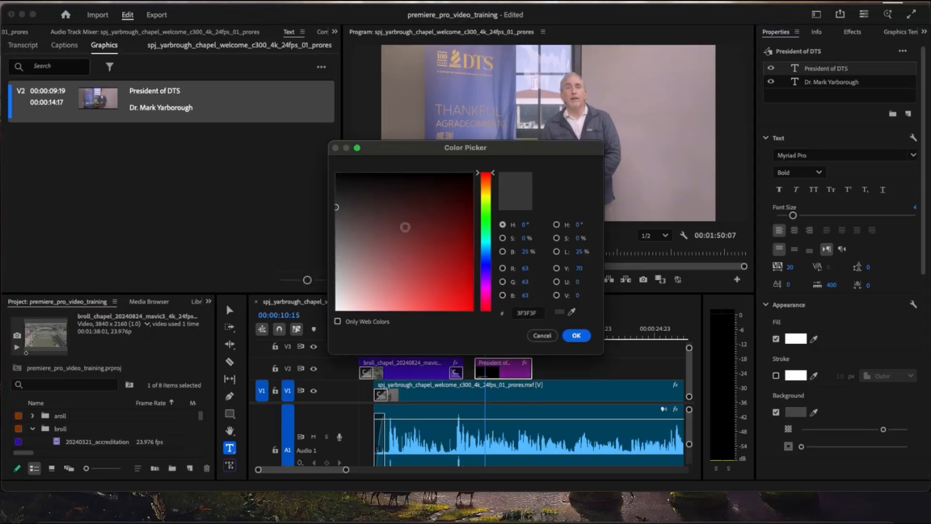
{"action": "left_click", "coordinate": [578, 333]}
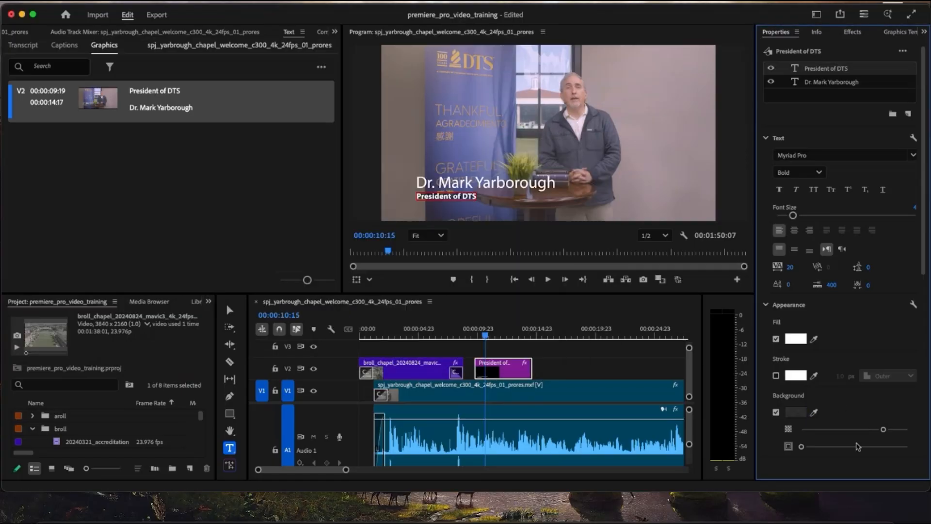
{"action": "left_click_drag", "start_coordinate": [803, 446], "coordinate": [826, 447]}
{"action": "scroll", "coordinate": [839, 419], "scroll_direction": "down", "scroll_amount": 4}
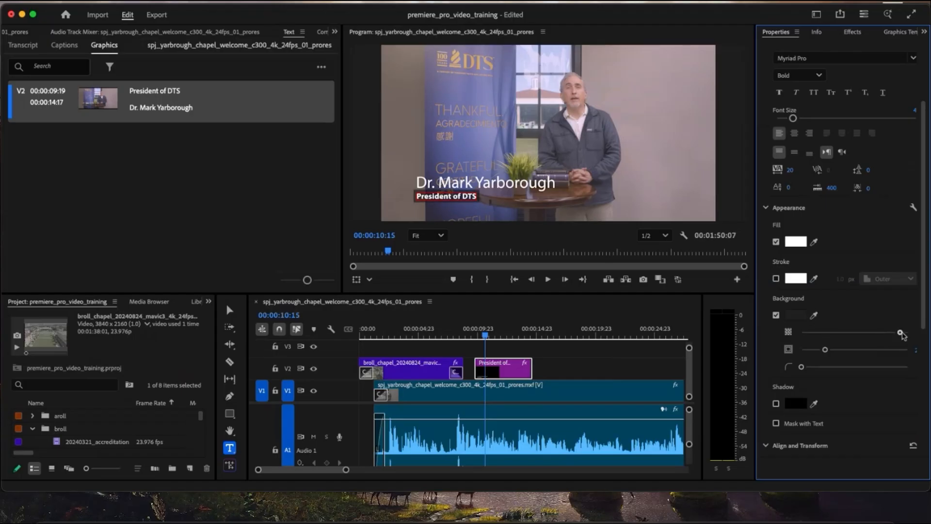
{"action": "left_click_drag", "start_coordinate": [874, 333], "coordinate": [880, 332]}
{"action": "left_click_drag", "start_coordinate": [806, 368], "coordinate": [842, 373]}
{"action": "scroll", "coordinate": [832, 202], "scroll_direction": "up", "scroll_amount": 4}
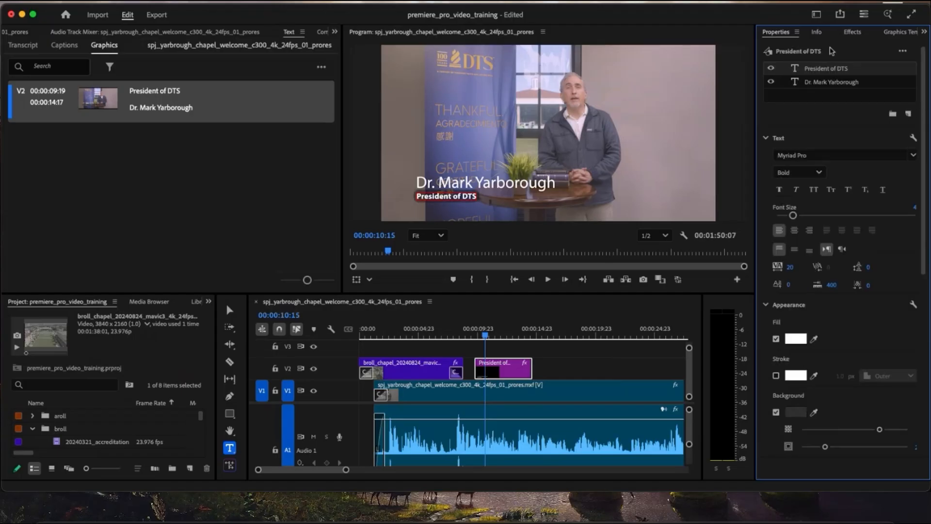
- Try a matching background with extra padding, rounded corners and higher opacity behind the speaker's name line
{"action": "left_click", "coordinate": [832, 83]}
{"action": "scroll", "coordinate": [781, 160], "scroll_direction": "down", "scroll_amount": 5}
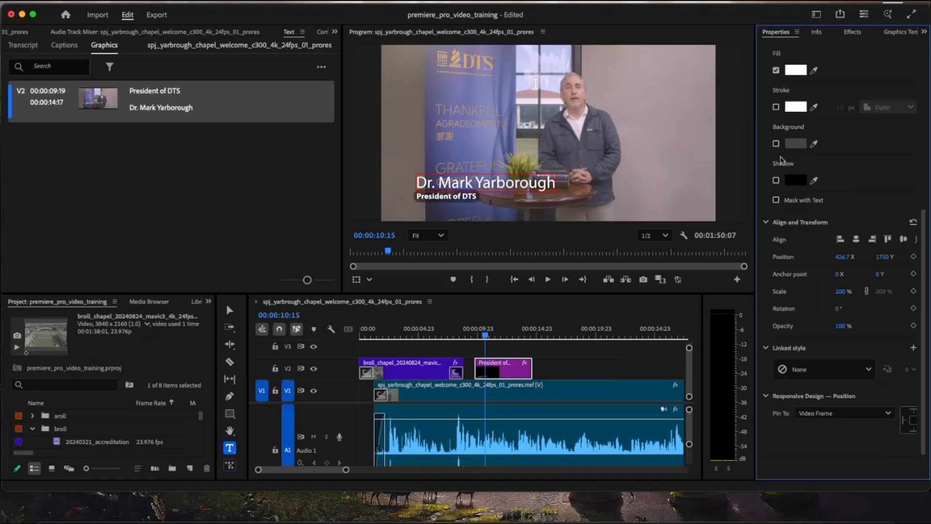
{"action": "left_click", "coordinate": [776, 144]}
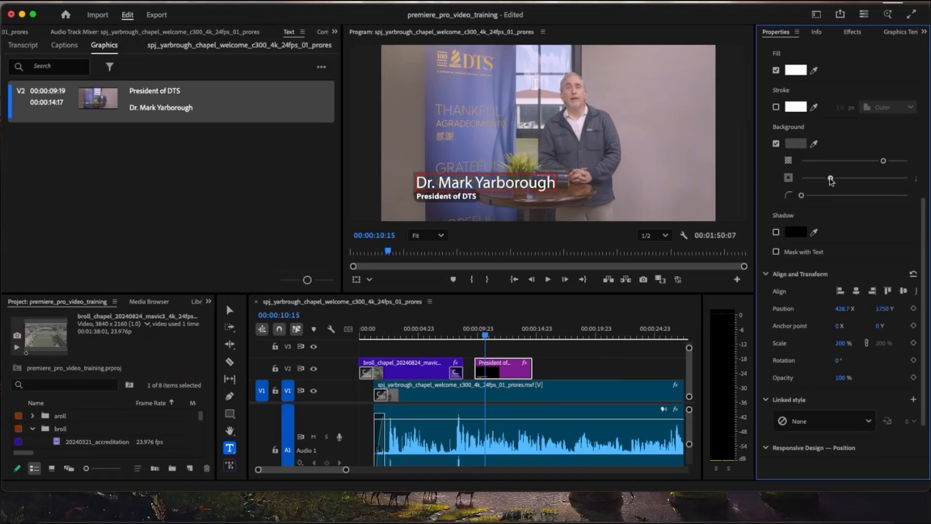
{"action": "left_click_drag", "start_coordinate": [802, 196], "coordinate": [846, 197]}
{"action": "mouse_move", "coordinate": [884, 163]}
{"action": "left_mouse_down"}
{"action": "mouse_move", "coordinate": [873, 163]}
{"action": "mouse_move", "coordinate": [902, 161]}
{"action": "left_mouse_up"}
{"action": "left_click", "coordinate": [628, 357]}
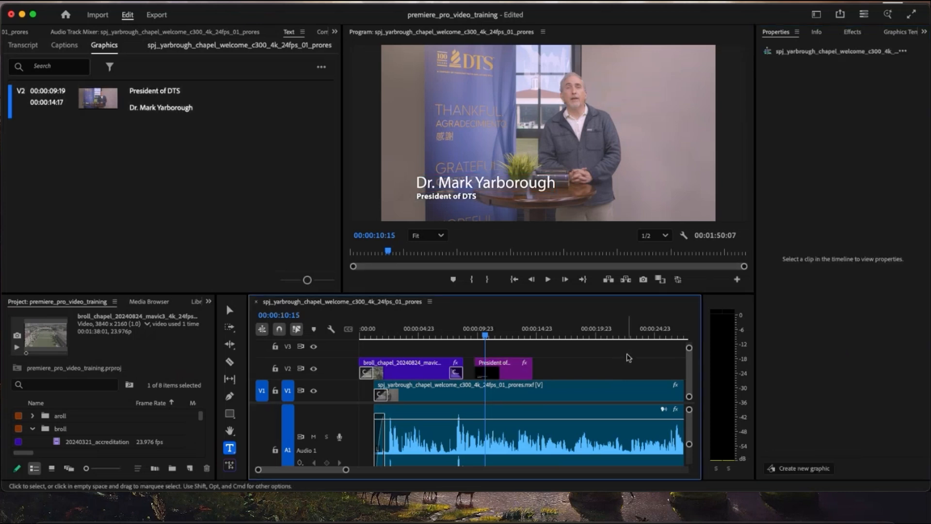
- Apply a Cross Dissolve to both the start and the end of the "President of DTS" title clip on V2
{"action": "left_click", "coordinate": [512, 334]}
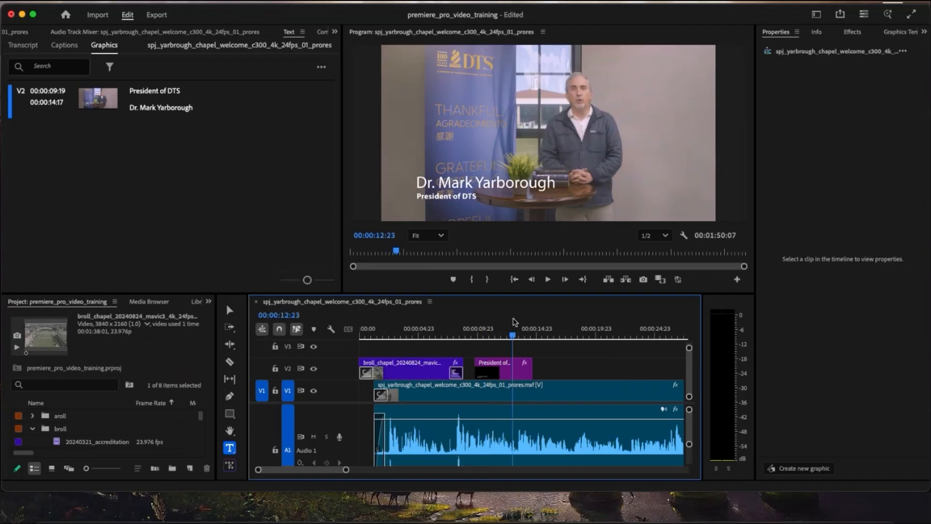
{"action": "left_click", "coordinate": [508, 363]}
{"action": "left_click", "coordinate": [924, 31]}
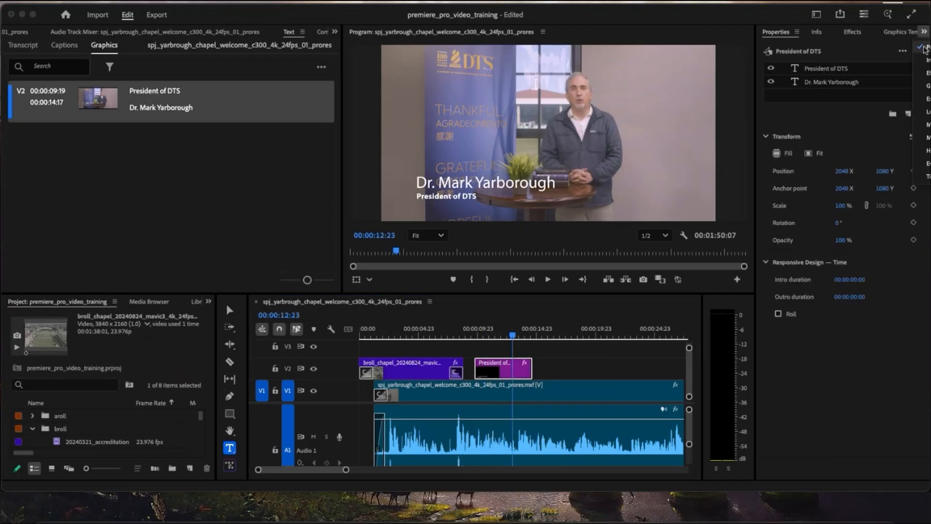
{"action": "left_click", "coordinate": [927, 73]}
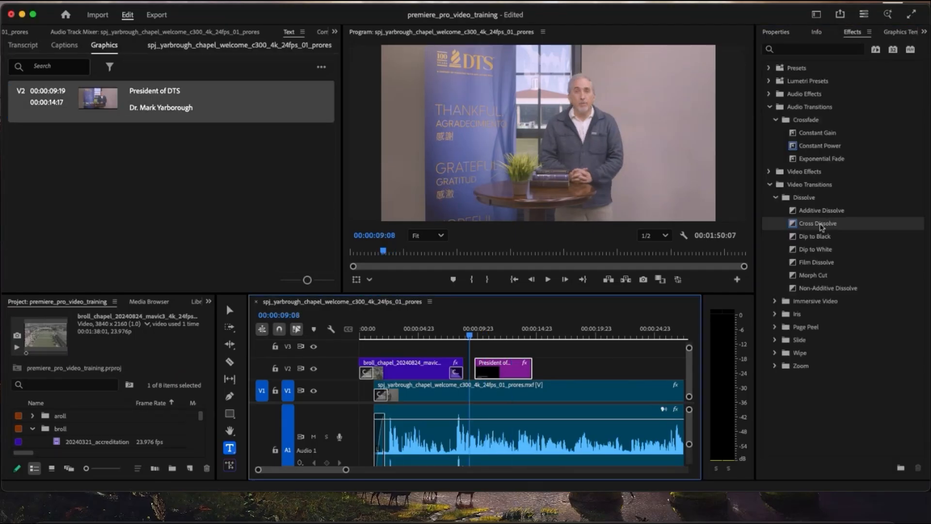
{"action": "left_click", "coordinate": [820, 224]}
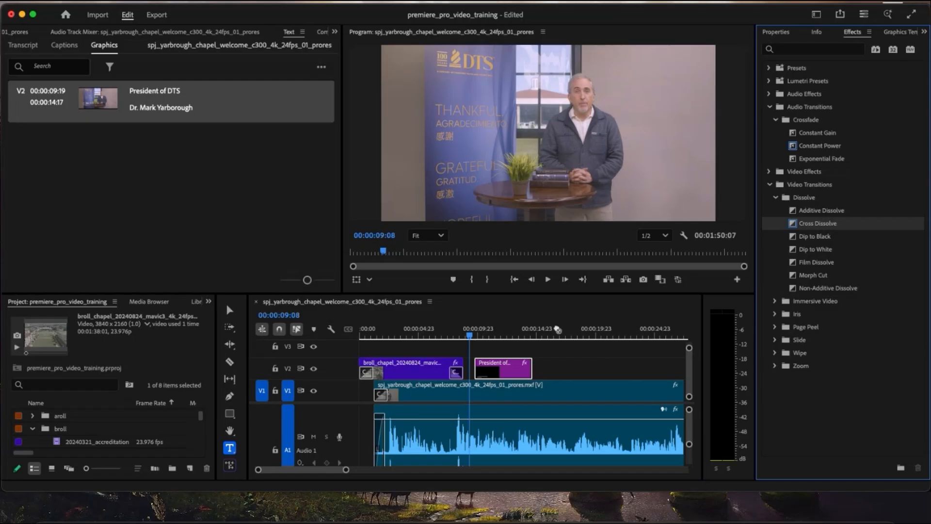
{"action": "left_click_drag", "start_coordinate": [557, 329], "coordinate": [481, 371]}
{"action": "left_click_drag", "start_coordinate": [654, 300], "coordinate": [527, 373]}
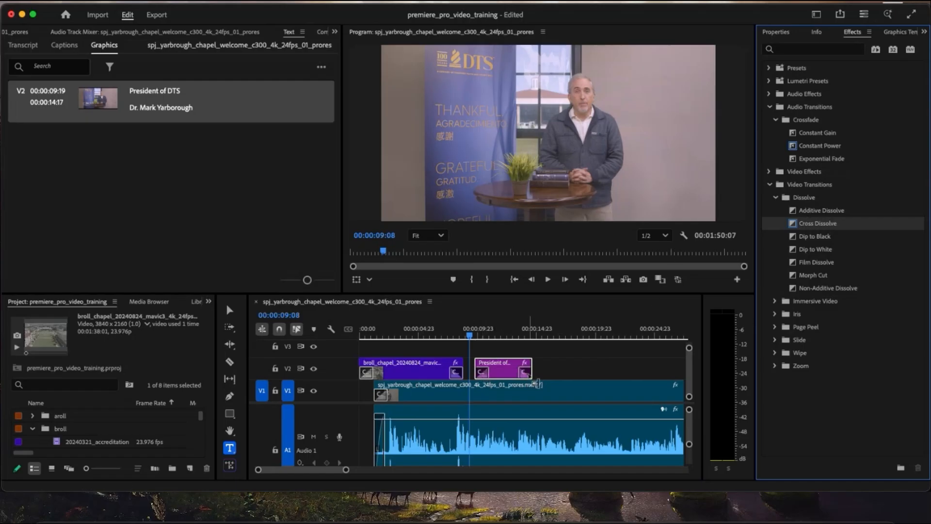
- Play the sequence across the lower third to review its fade-in and fade-out
{"action": "key", "text": "space"}
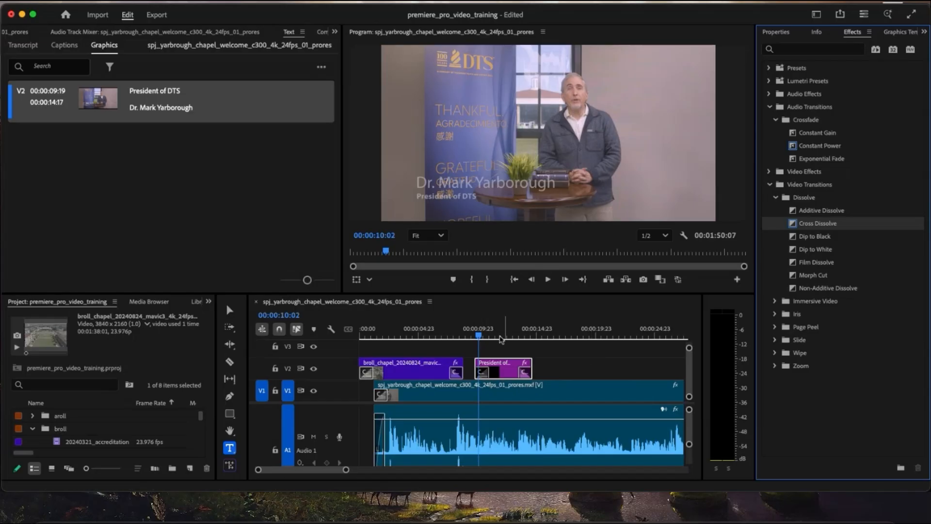
{"action": "left_click", "coordinate": [532, 337]}
{"action": "left_click_drag", "start_coordinate": [533, 338], "coordinate": [474, 338]}
{"action": "key", "text": "space"}
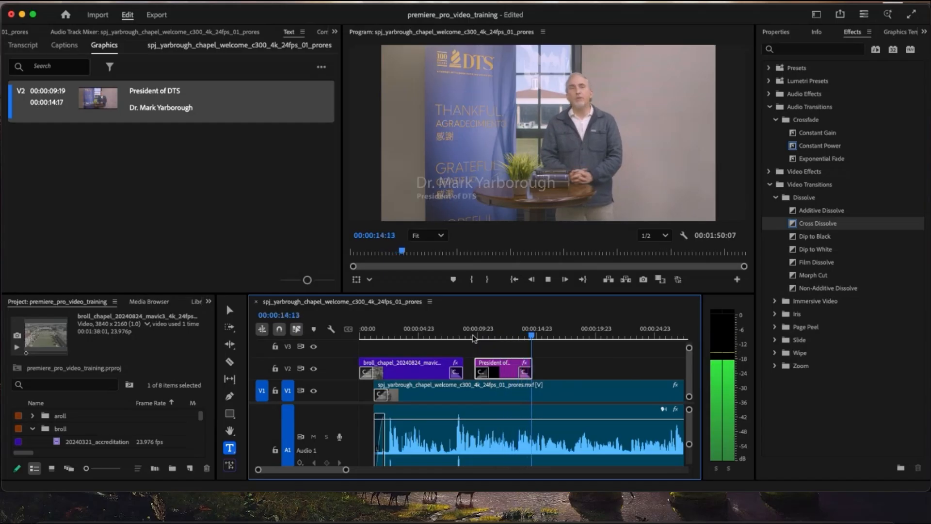
{"action": "key", "text": "space"}
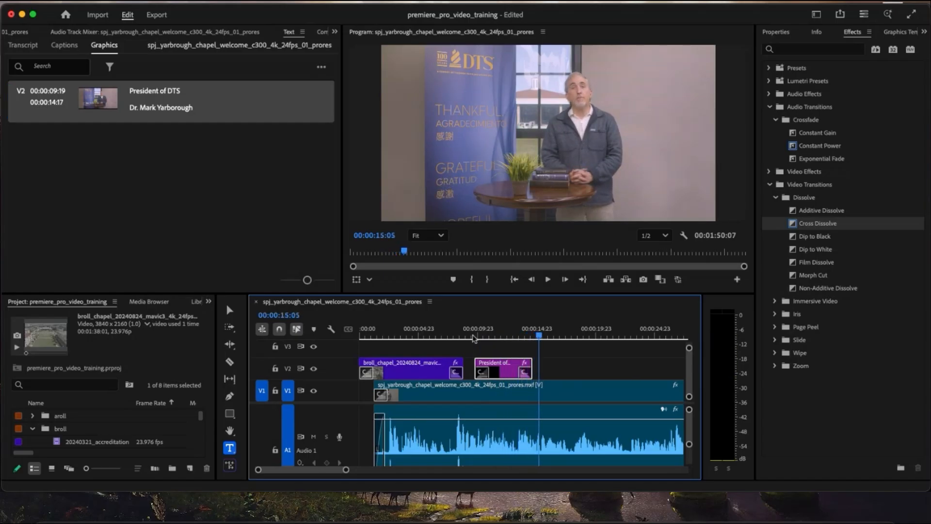
- Move the lower-third title earlier on V2 to start at 00:00:08:21, directly after the broll clip, and play it back
{"action": "left_click", "coordinate": [496, 334]}
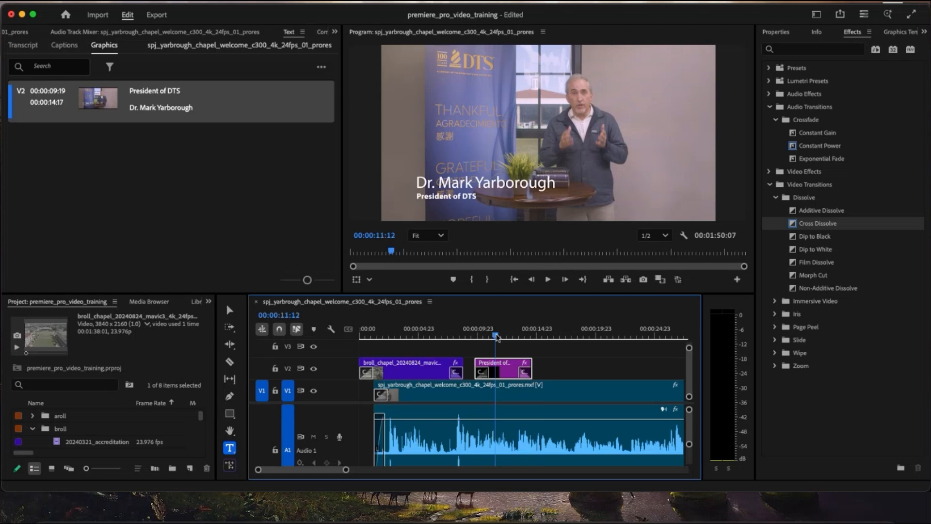
{"action": "key", "text": "="}
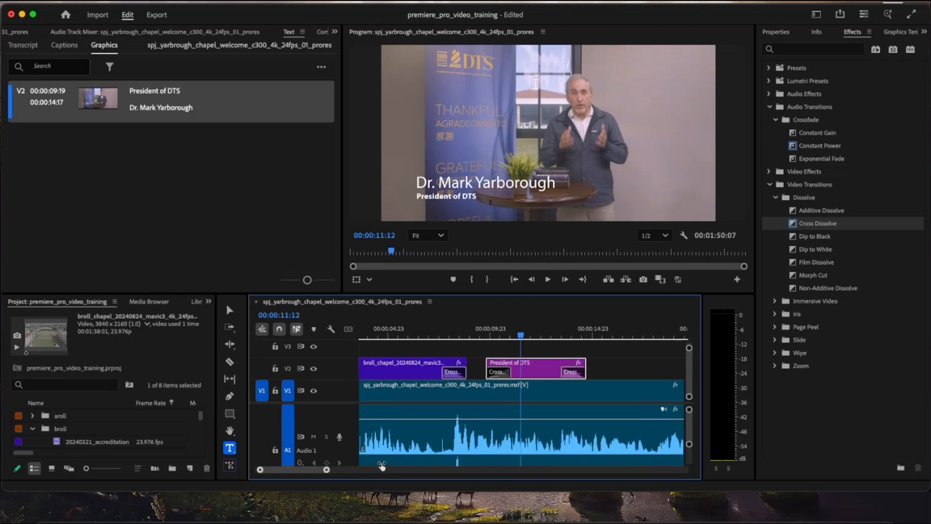
{"action": "left_click_drag", "start_coordinate": [538, 365], "coordinate": [519, 365]}
{"action": "left_click", "coordinate": [430, 335]}
{"action": "key", "text": "space"}
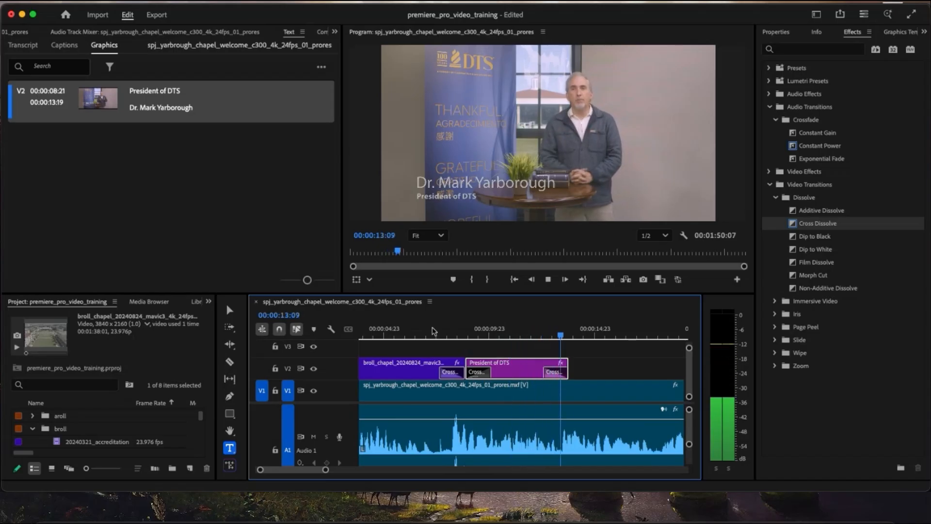
{"action": "key", "text": "space"}
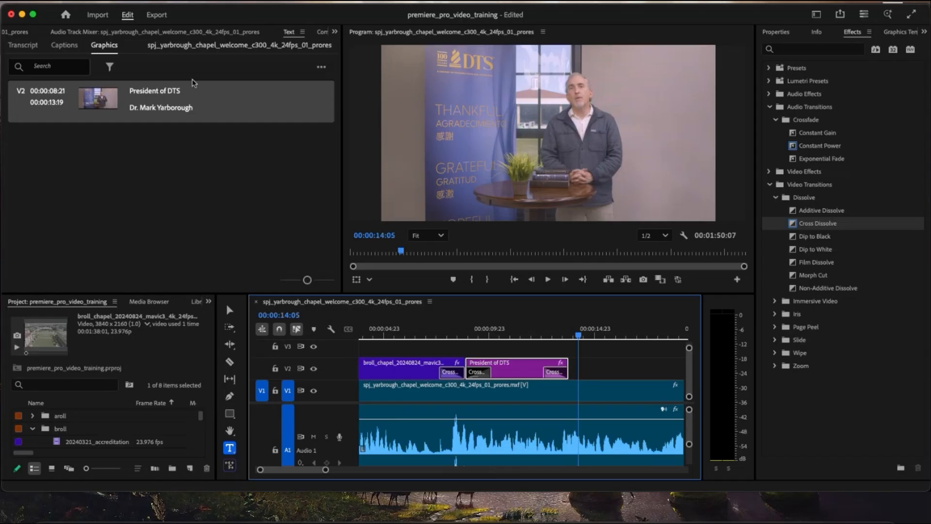
- Open the sequence's media export settings and name the file premiere_pro_training_my_final_official_version_3_use_this_one!!!!
{"action": "left_click", "coordinate": [48, 1]}
{"action": "left_click", "coordinate": [196, 301]}
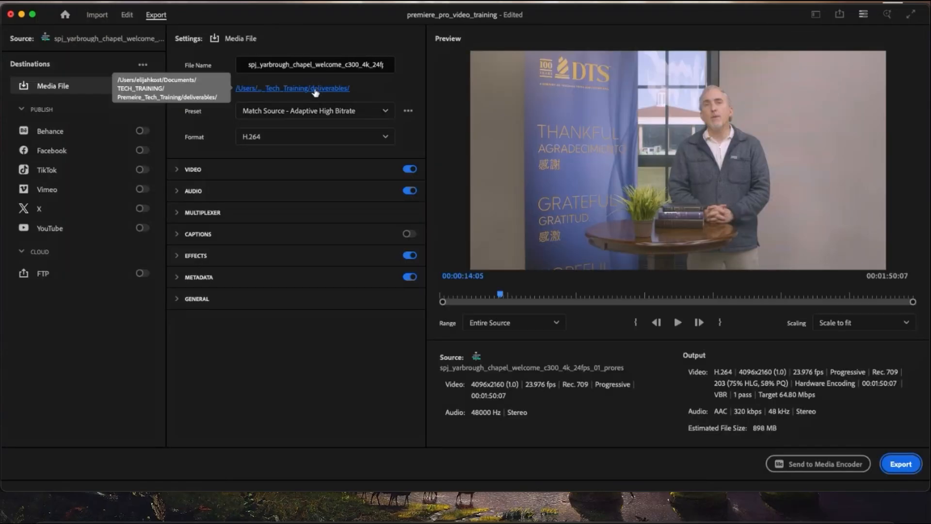
{"action": "left_click", "coordinate": [335, 65]}
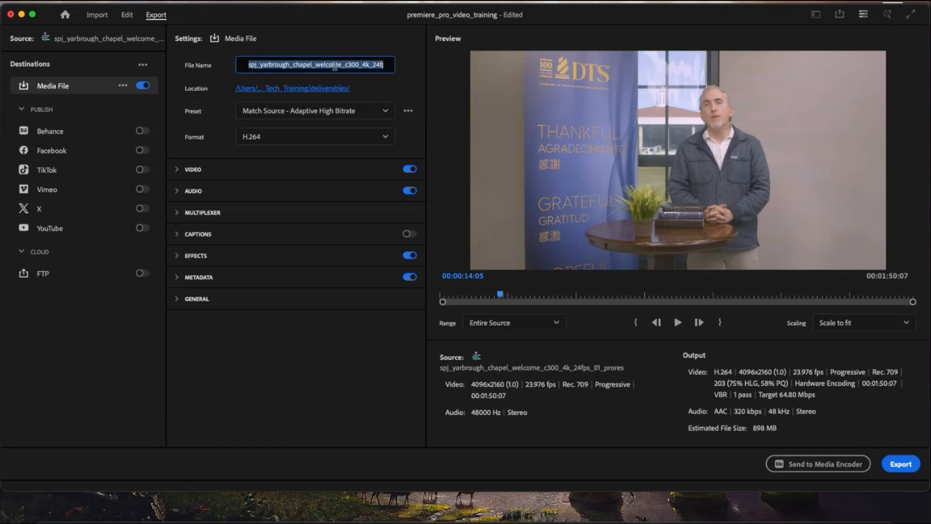
{"action": "type", "text": "premiere_pro_"}
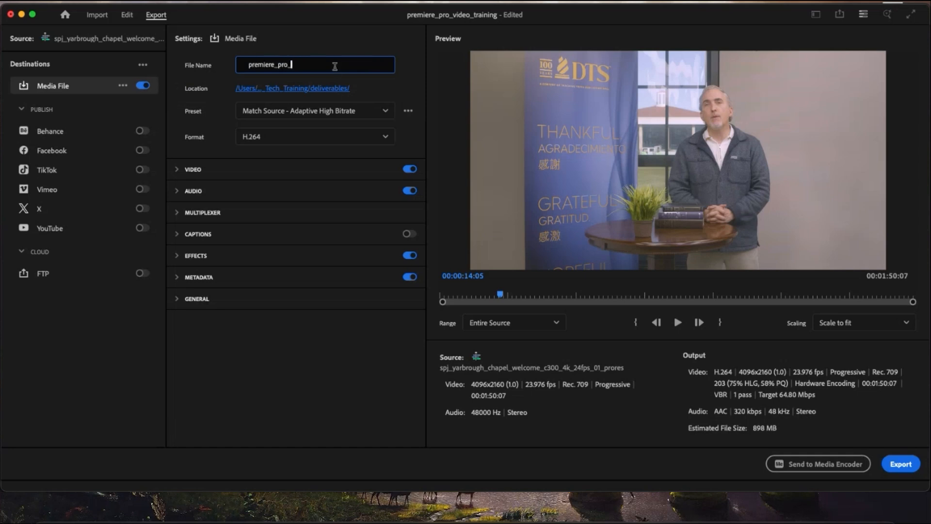
{"action": "type", "text": "training_my_final_official_version_3_us"}
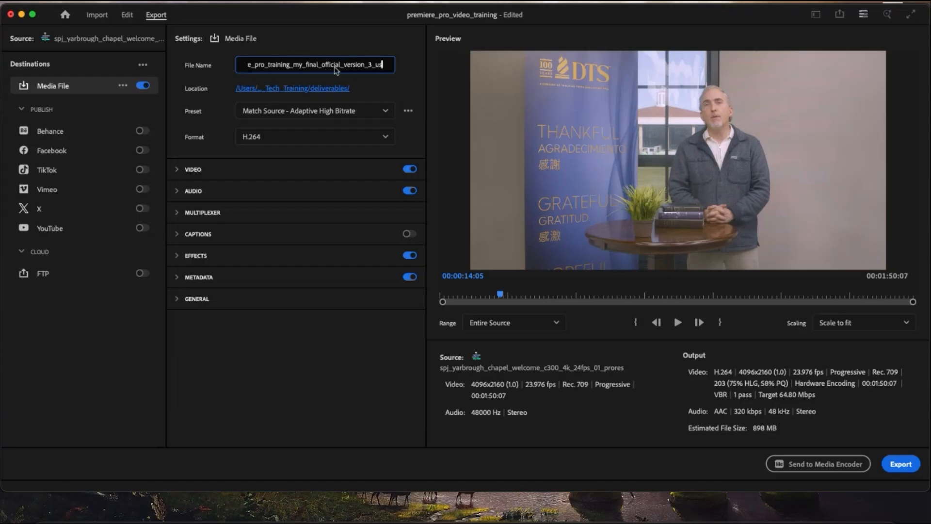
{"action": "type", "text": "e_this_o"}
{"action": "type", "text": "ne!!!"}
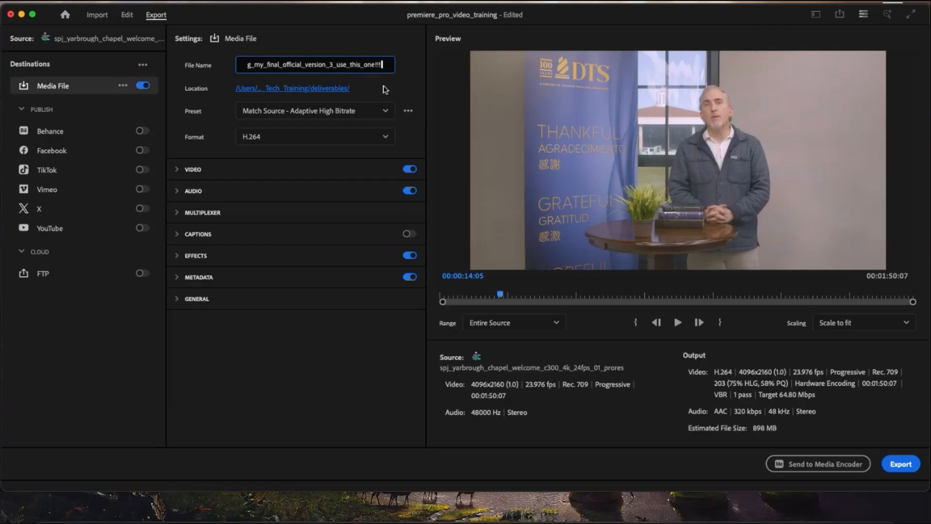
{"action": "left_click", "coordinate": [384, 87]}
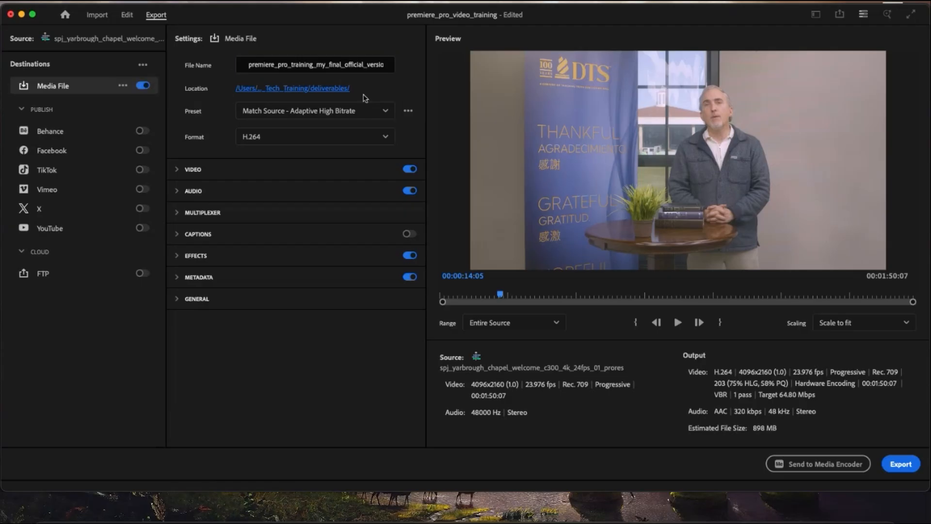
- Set the export location to the deliverables folder in Documents/TECH_TRAINING/Premeire_Tech_Training
{"action": "left_click", "coordinate": [314, 89]}
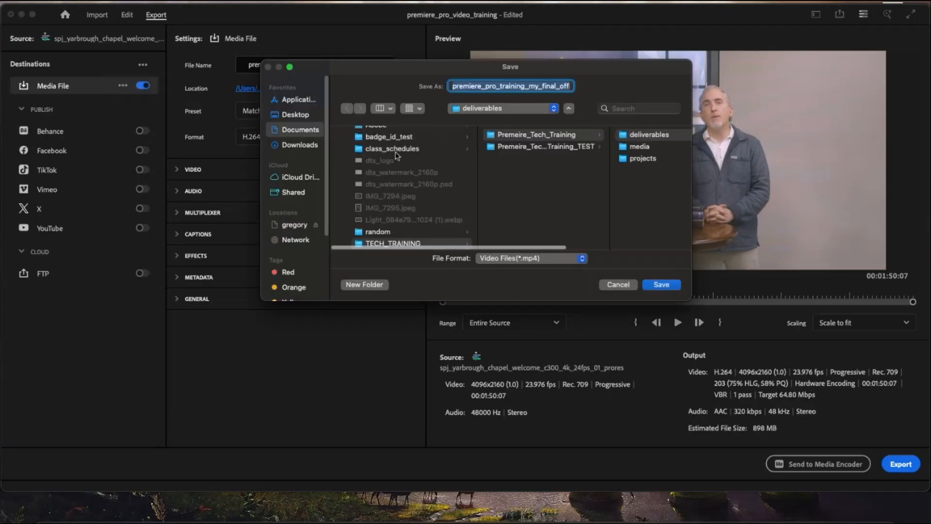
{"action": "left_click", "coordinate": [285, 132]}
{"action": "scroll", "coordinate": [430, 188], "scroll_direction": "down", "scroll_amount": 2}
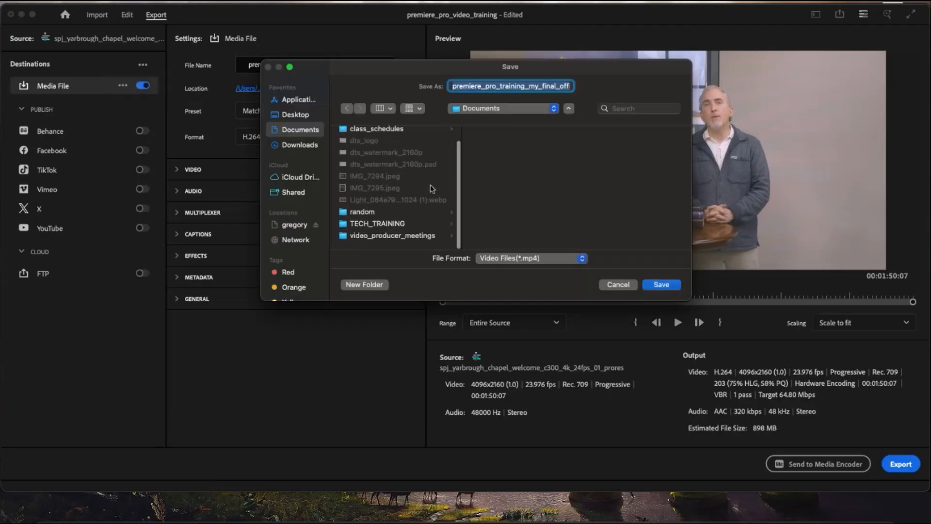
{"action": "left_click", "coordinate": [403, 228]}
{"action": "left_click", "coordinate": [537, 135]}
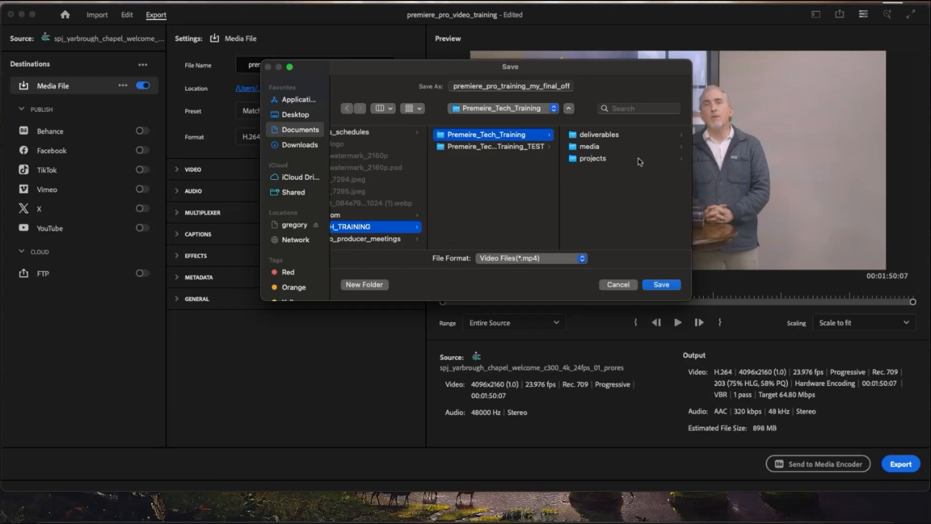
{"action": "left_click", "coordinate": [612, 138]}
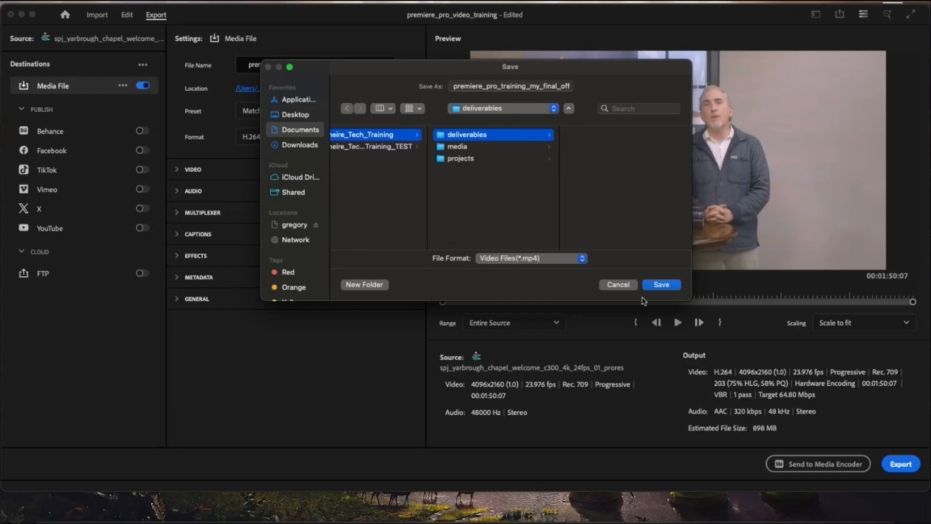
{"action": "left_click", "coordinate": [662, 284]}
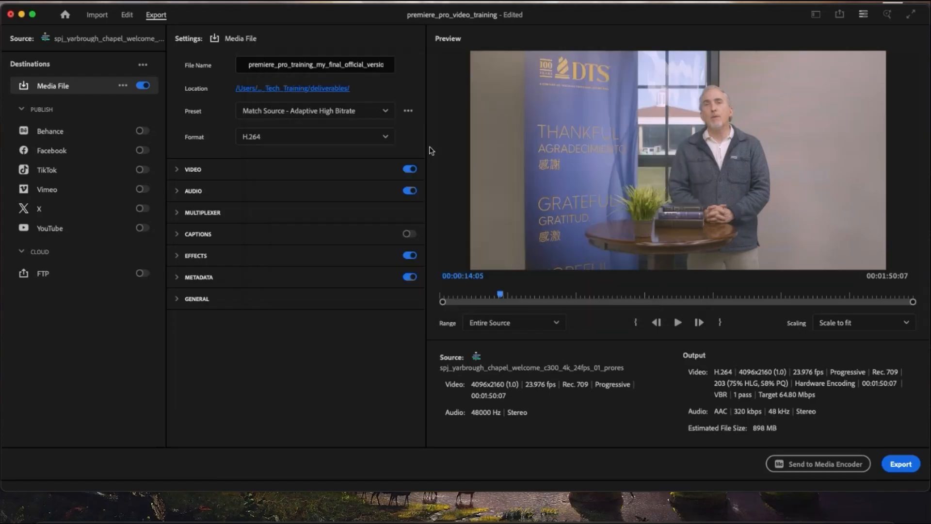
- Choose H.264 as the export format and High Quality 1080p HD as the preset
{"action": "left_click", "coordinate": [342, 138]}
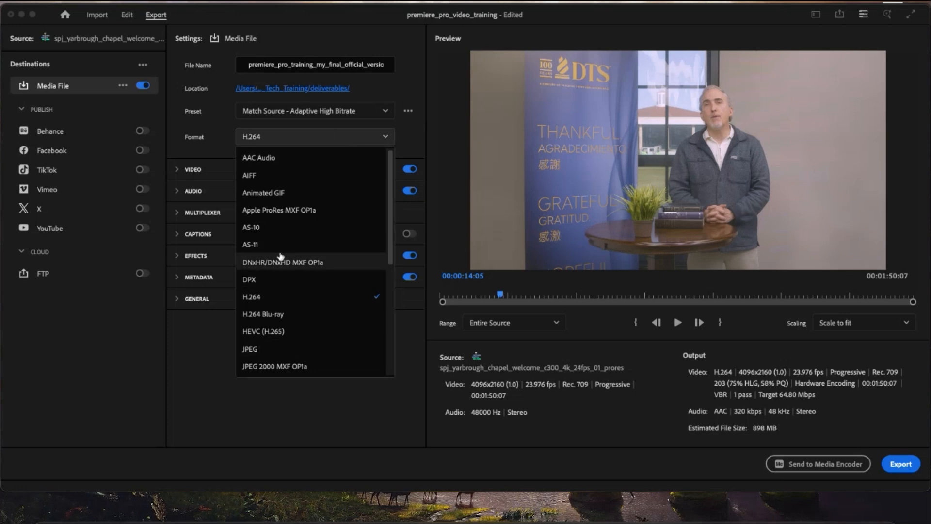
{"action": "scroll", "coordinate": [291, 257], "scroll_direction": "down", "scroll_amount": 2}
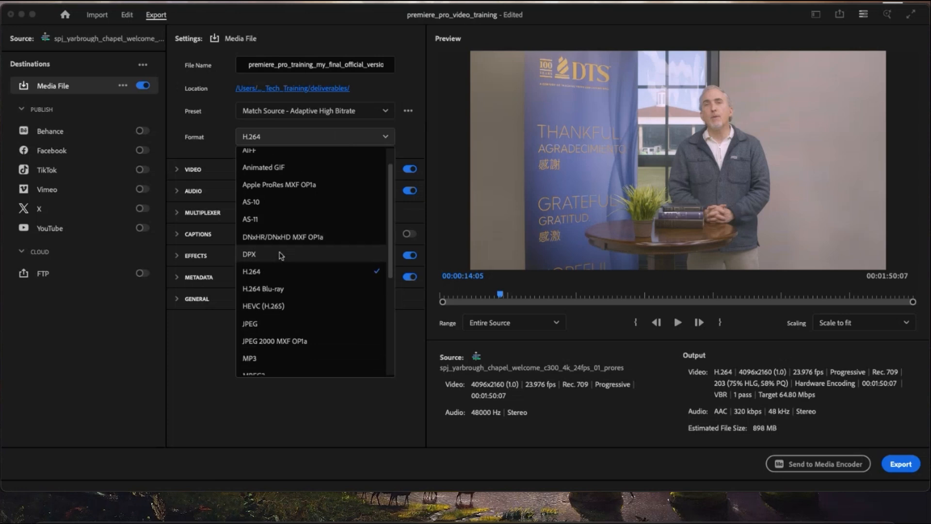
{"action": "left_click", "coordinate": [267, 274]}
{"action": "left_click", "coordinate": [291, 111]}
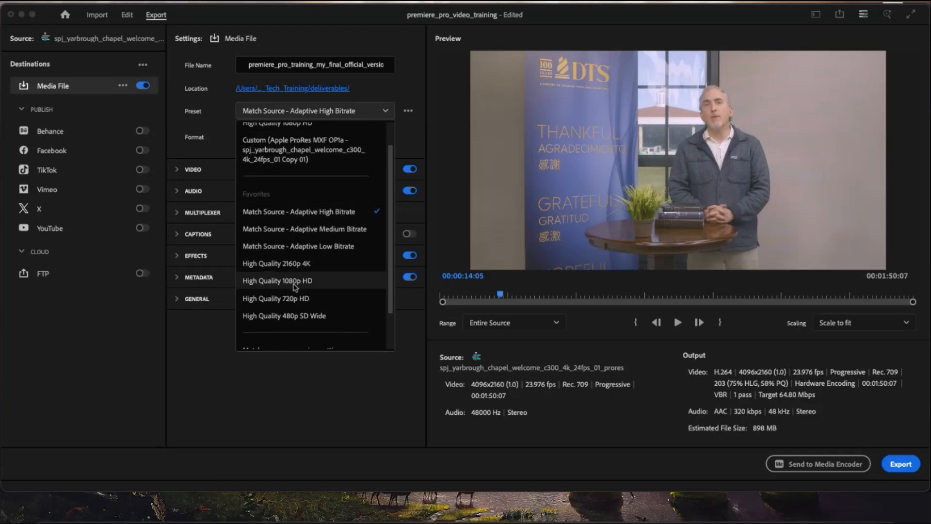
{"action": "left_click", "coordinate": [293, 287]}
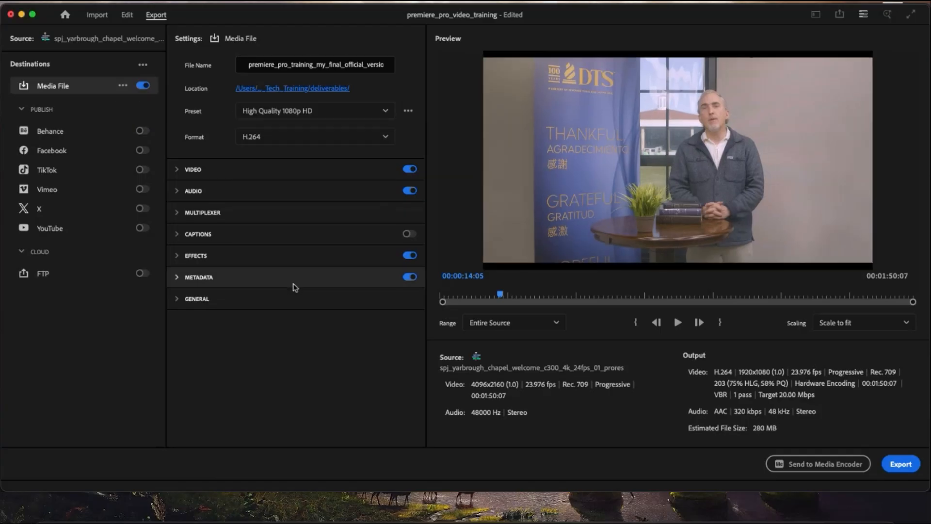
- Try the High Quality 2160p 4K preset and switch back to High Quality 1080p HD
{"action": "left_click", "coordinate": [353, 114]}
{"action": "left_click", "coordinate": [322, 291]}
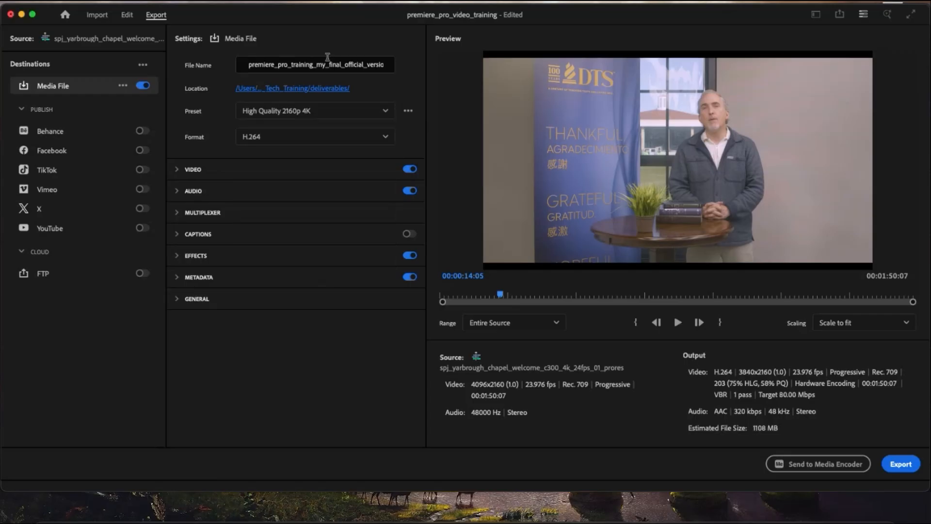
{"action": "left_click", "coordinate": [328, 118]}
{"action": "left_click", "coordinate": [305, 309]}
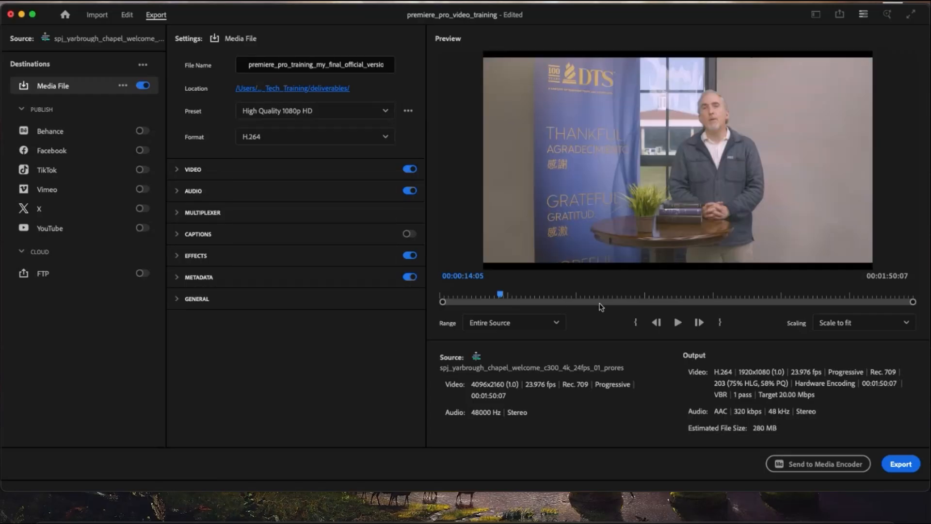
- Set the export range to Entire Source and export the video
{"action": "left_click", "coordinate": [510, 323]}
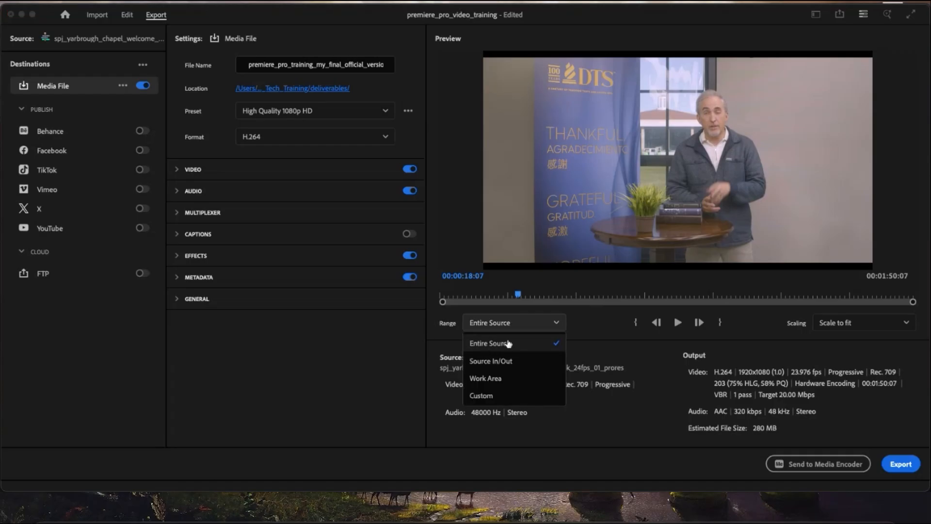
{"action": "left_click", "coordinate": [508, 343]}
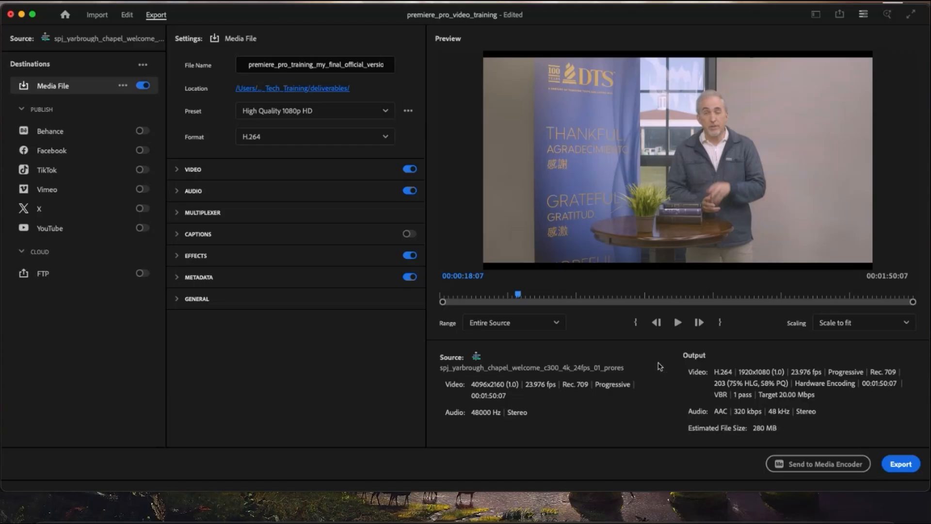
{"action": "left_click", "coordinate": [895, 465]}
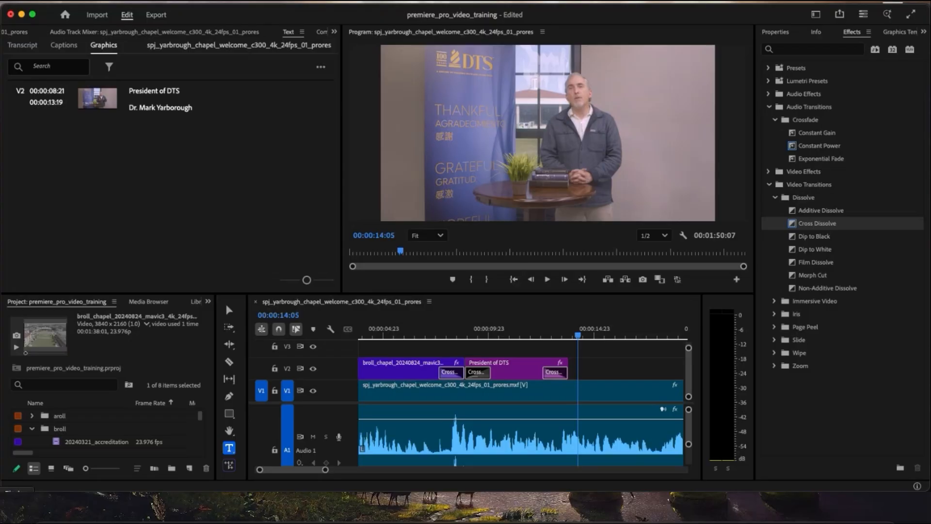
- Switch to Finder and show the Documents folder in column view
{"action": "left_click", "coordinate": [15, 509]}
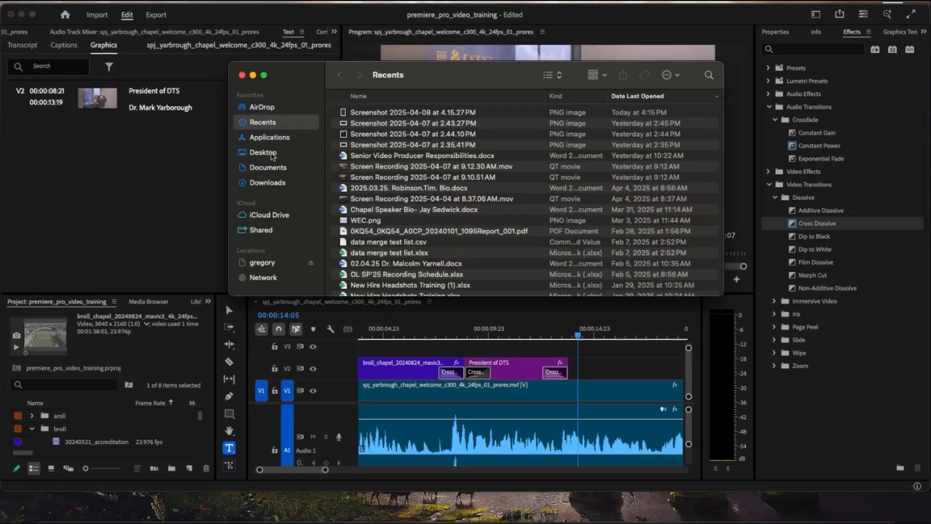
{"action": "left_click", "coordinate": [268, 167]}
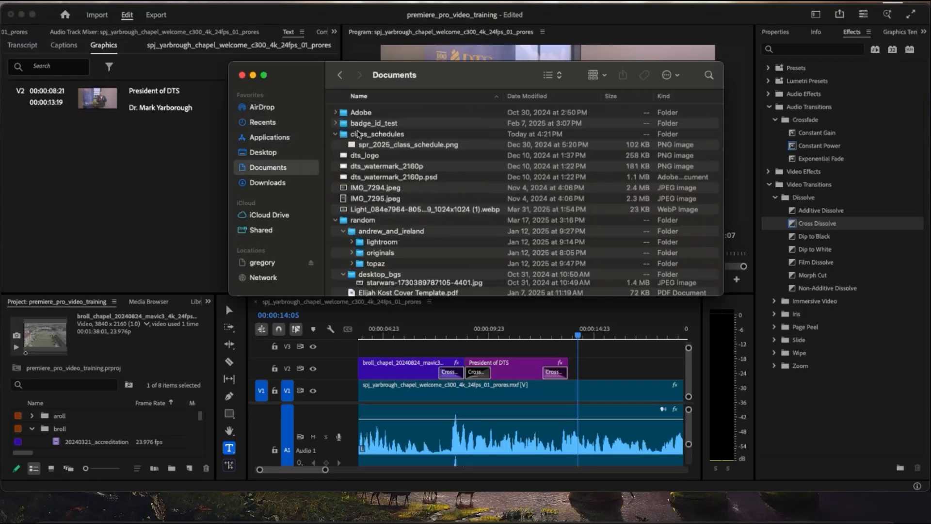
{"action": "left_click", "coordinate": [552, 75]}
{"action": "left_click", "coordinate": [558, 87]}
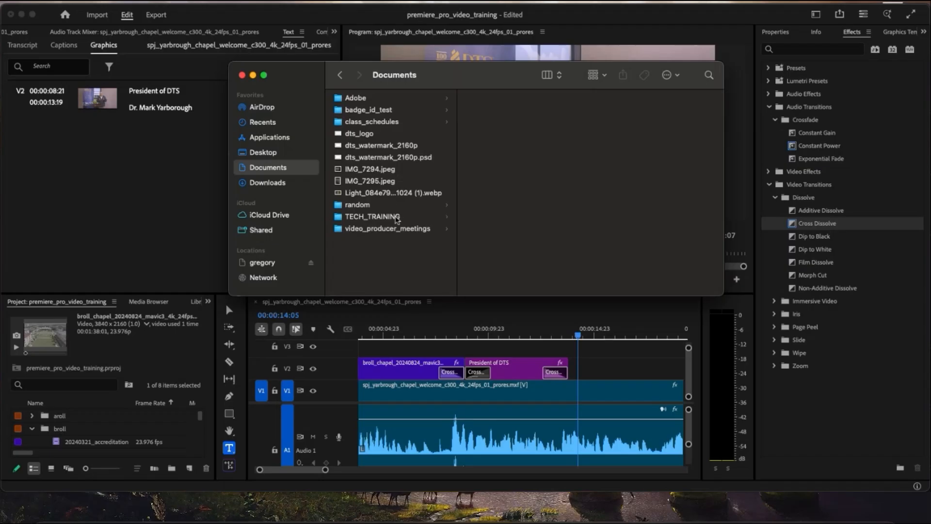
- Browse to TECH_TRAINING/Premeire_Tech_Training/deliverables and preview the exported MP4, closing the preview after checking it
{"action": "left_click", "coordinate": [397, 216]}
{"action": "key", "text": "Right"}
{"action": "key", "text": "Right"}
{"action": "key", "text": "Right"}
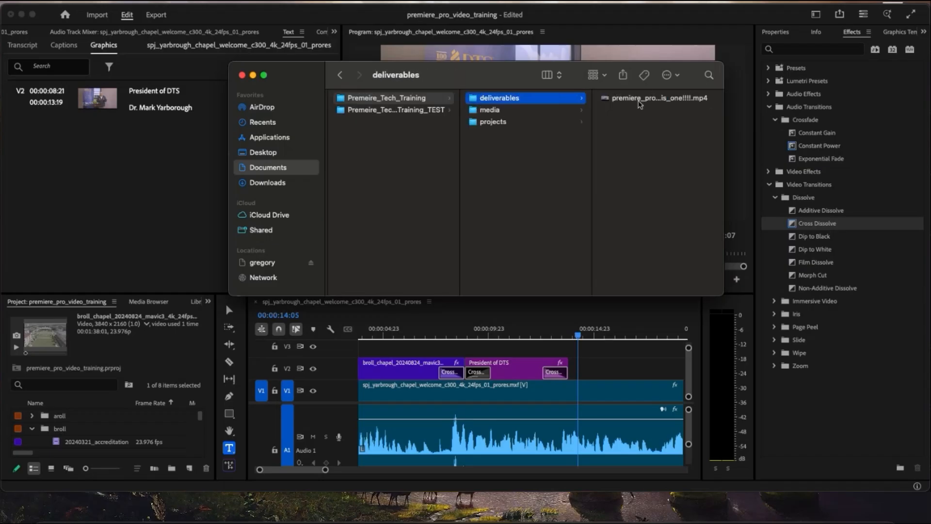
{"action": "key", "text": "space"}
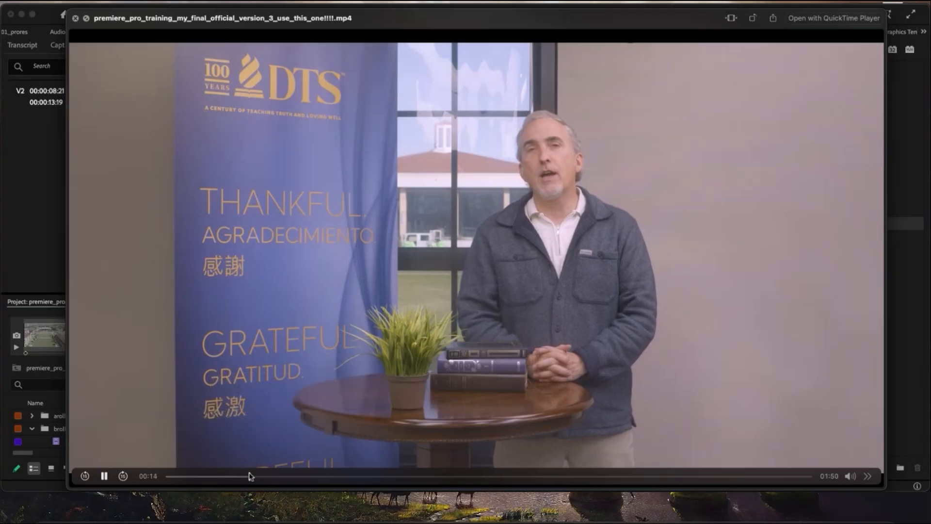
{"action": "key", "text": "space"}
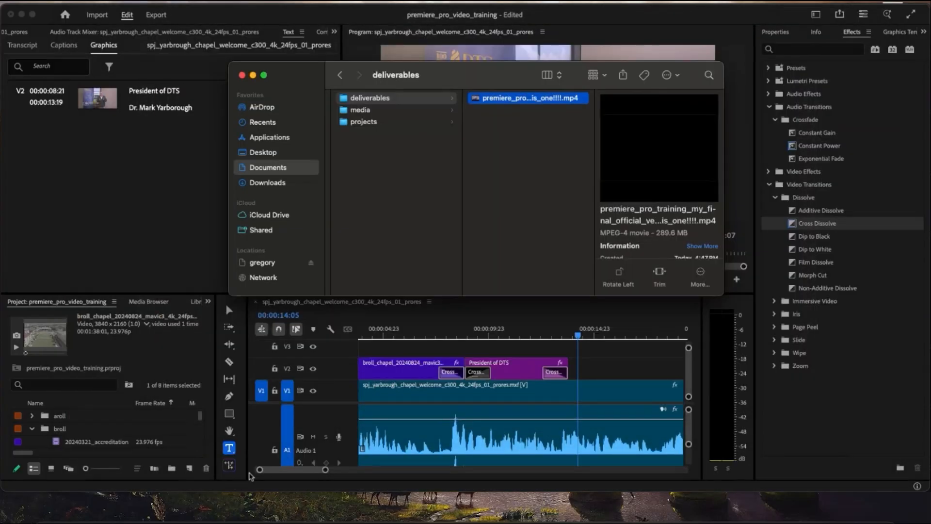